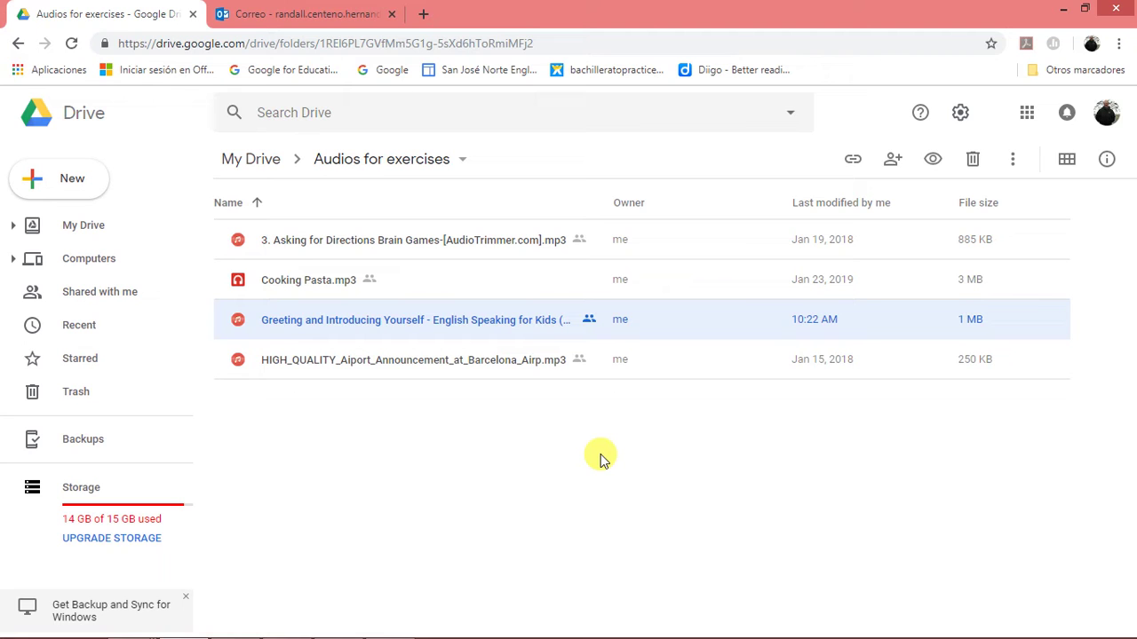
# - Copy the shareable link of the "Greeting and Introducing Yourself" audio file
pyautogui.rightClick(486, 320)
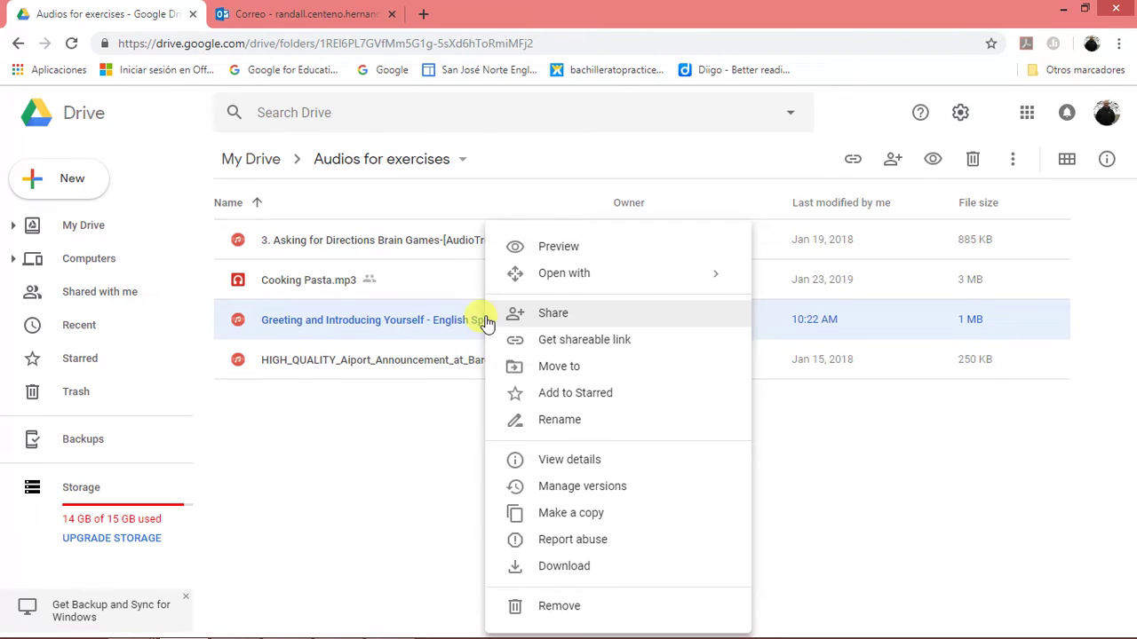
pyautogui.click(568, 342)
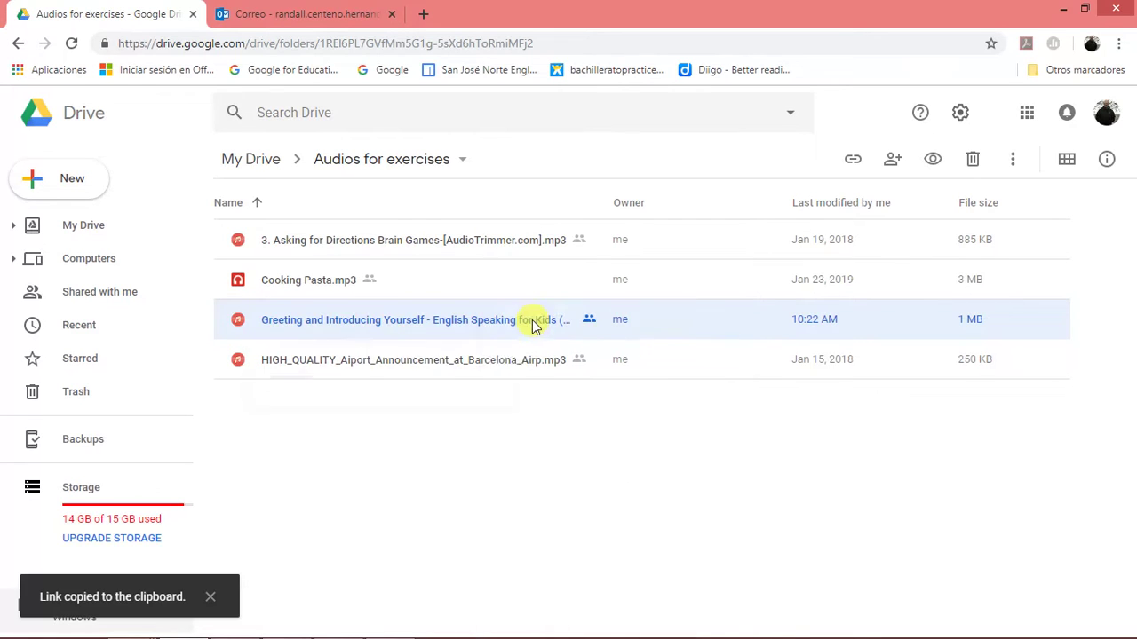
# - Create a new Google Form in the shared "Audios for exercises" folder, accepting the folder's sharing permissions
pyautogui.click(69, 179)
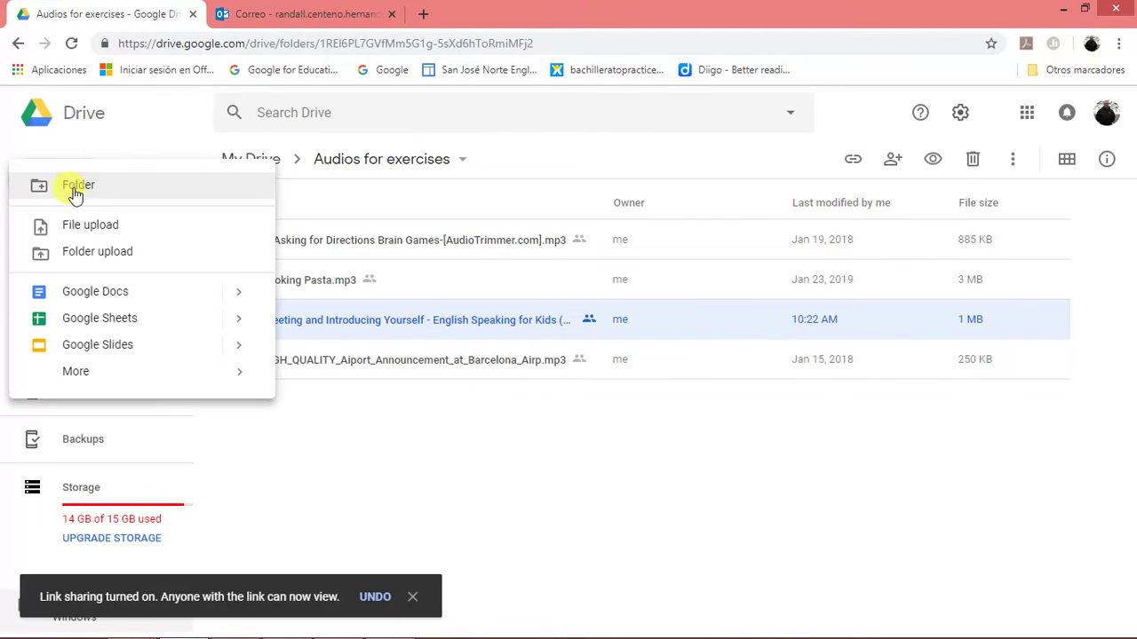
pyautogui.moveTo(205, 376)
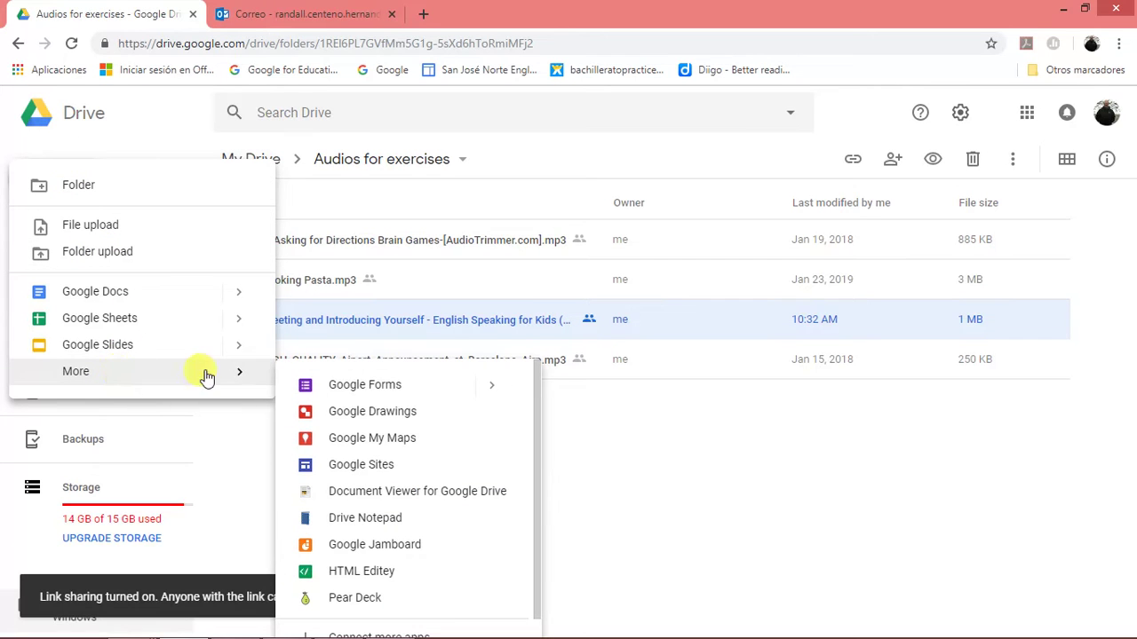
pyautogui.click(371, 389)
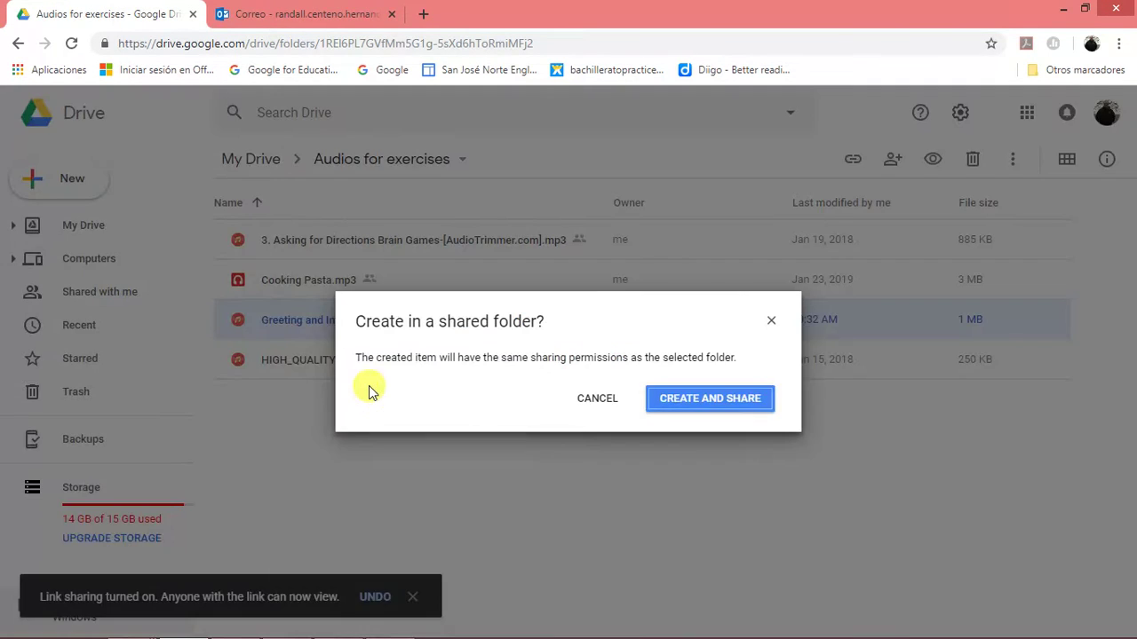
pyautogui.click(711, 402)
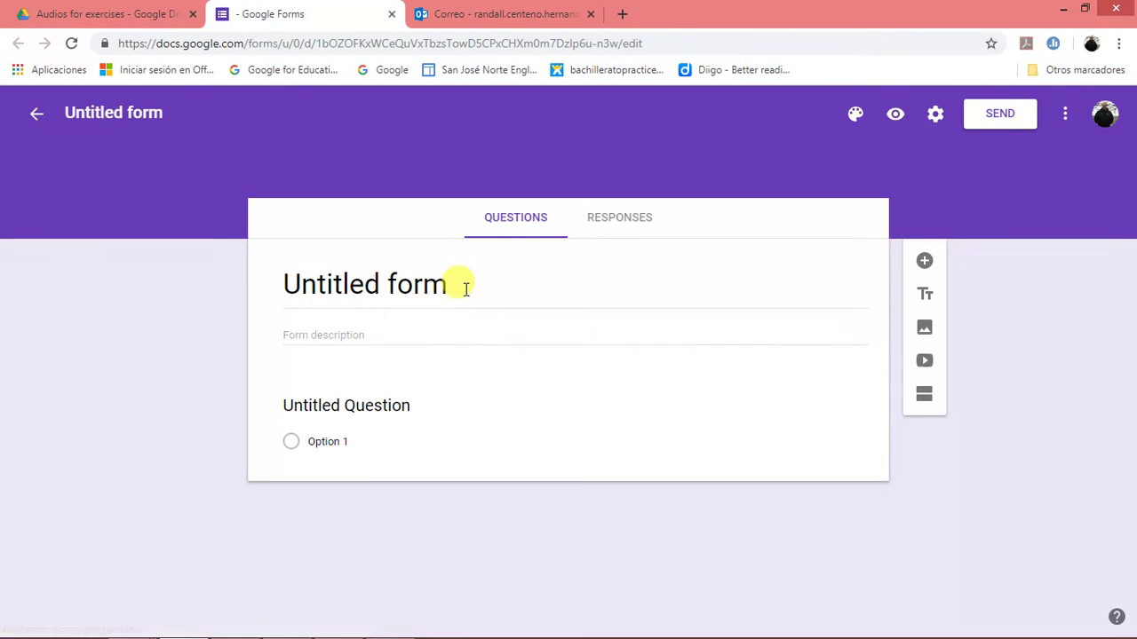
# - Set the form's title to "Greetings and Introductions"
pyautogui.click(465, 286)
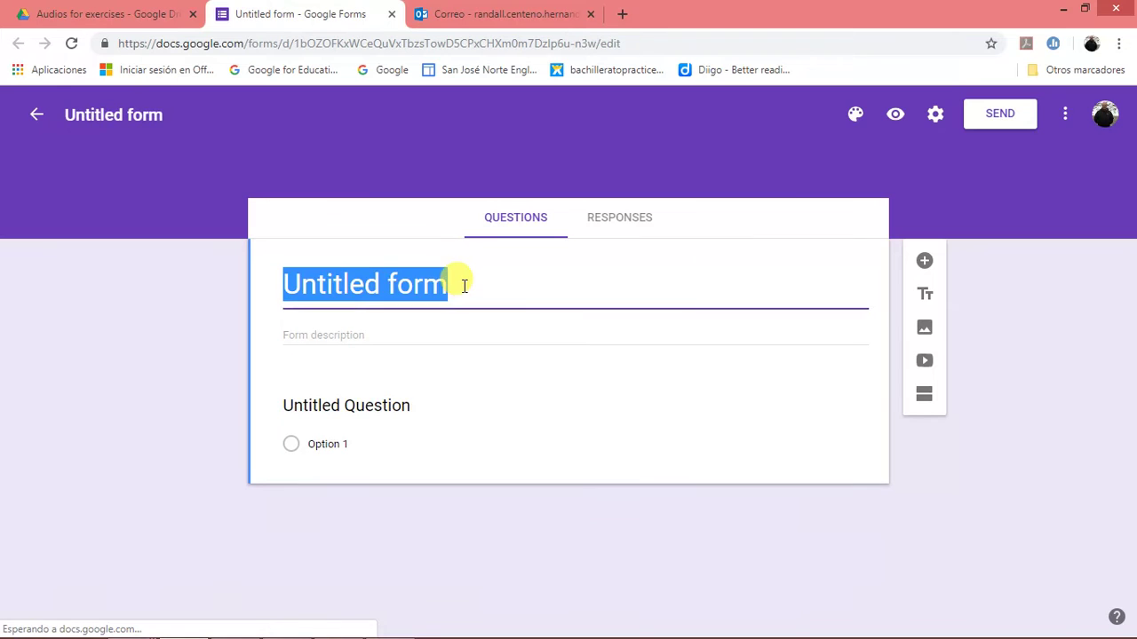
pyautogui.click(463, 285)
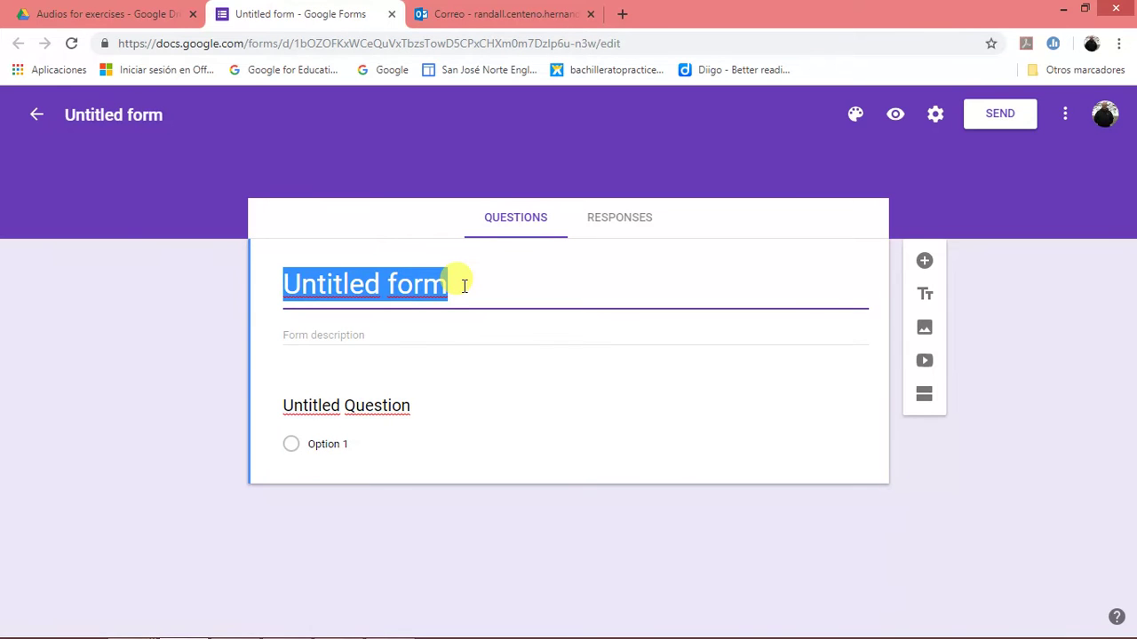
pyautogui.write('Greetings an')
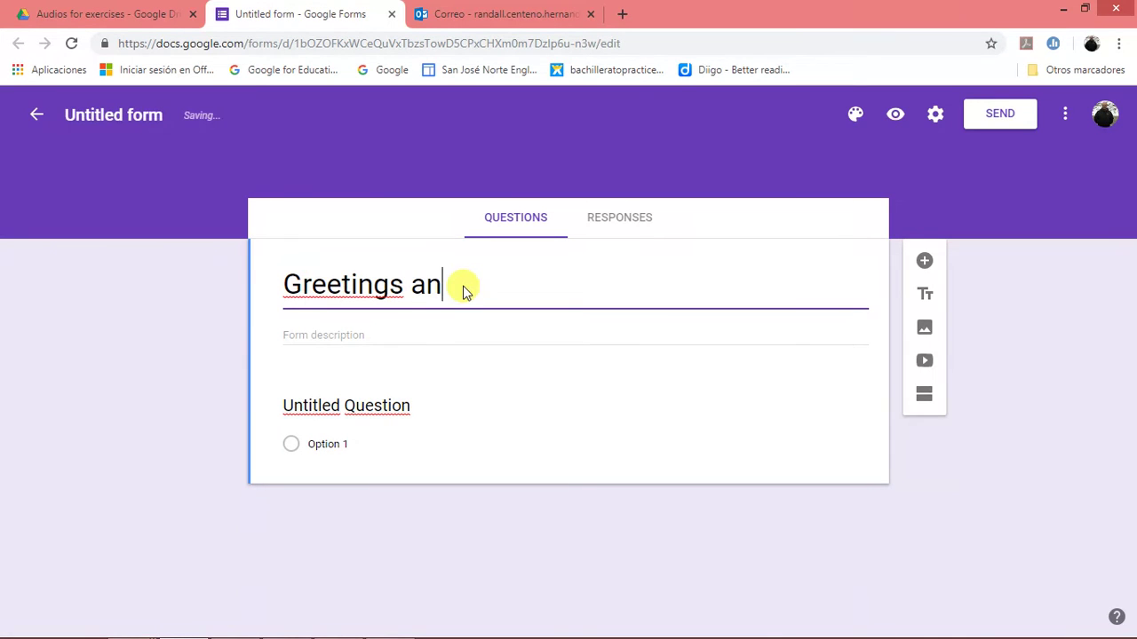
pyautogui.write('d Introductiions')
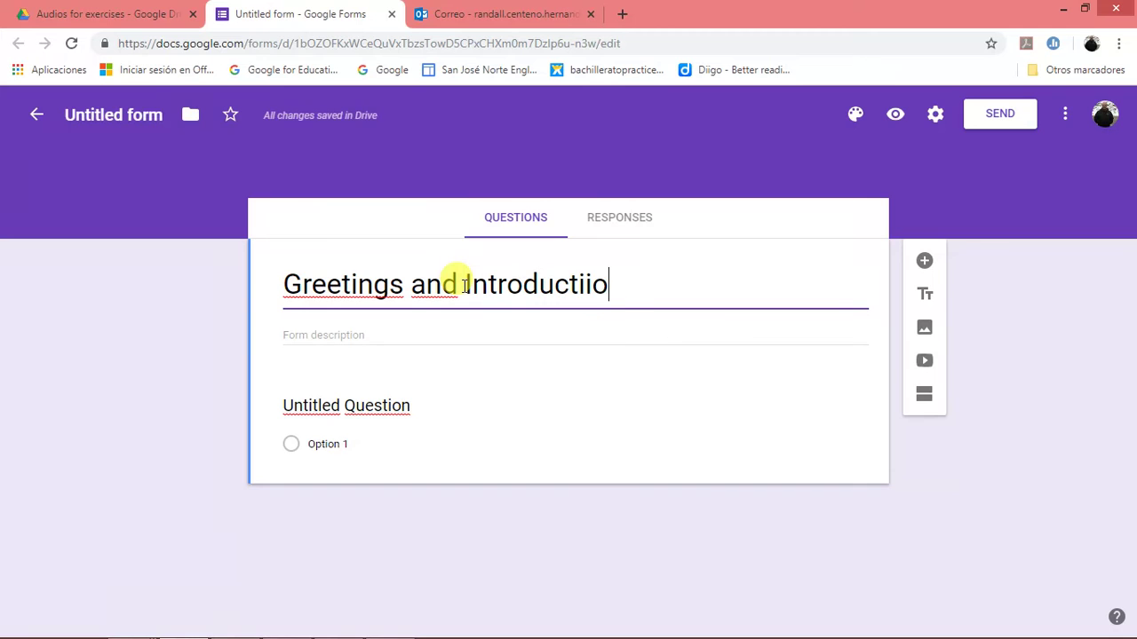
pyautogui.press('BackSpace')
pyautogui.press('BackSpace')
pyautogui.write('ons')
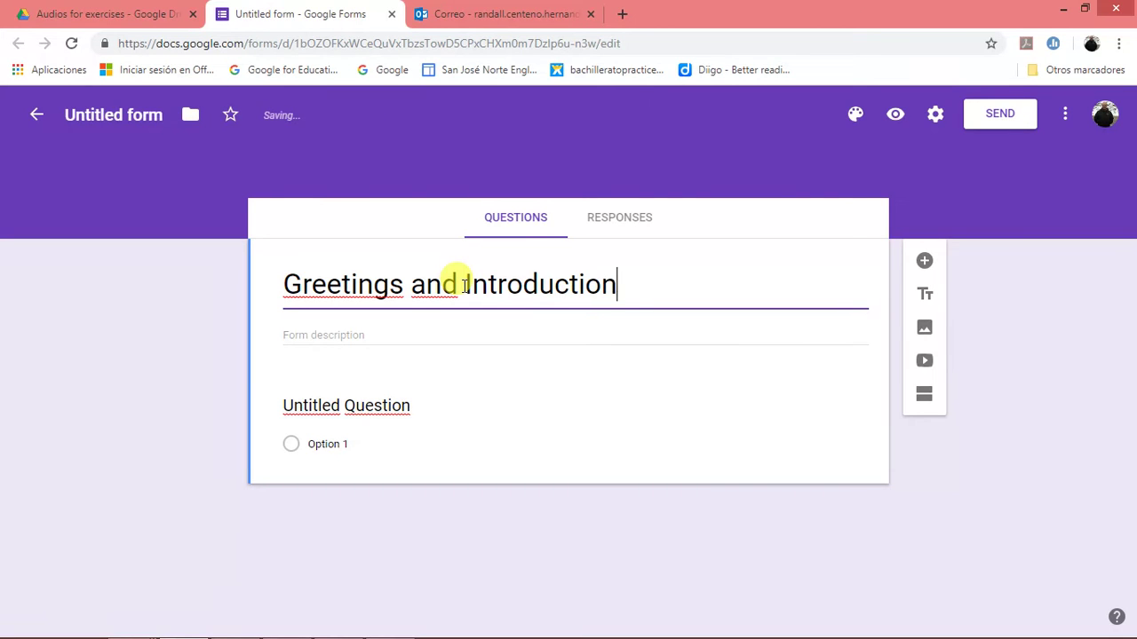
# - Paste the copied audio link as the form description and give the form file the same name as its title
pyautogui.click(337, 335)
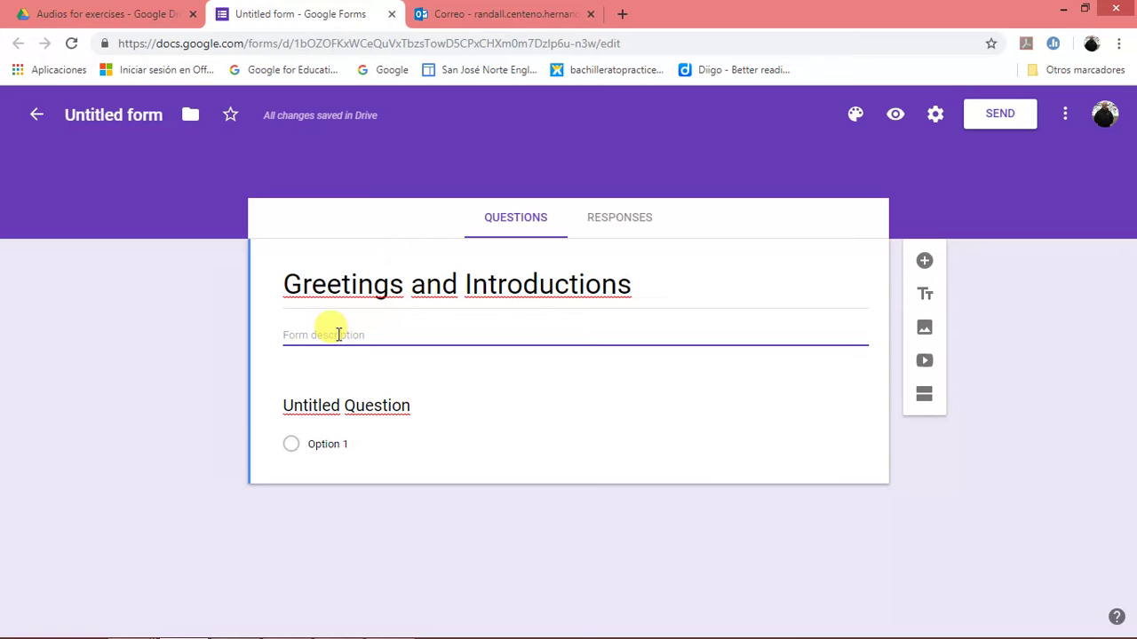
pyautogui.rightClick(337, 335)
pyautogui.click(388, 435)
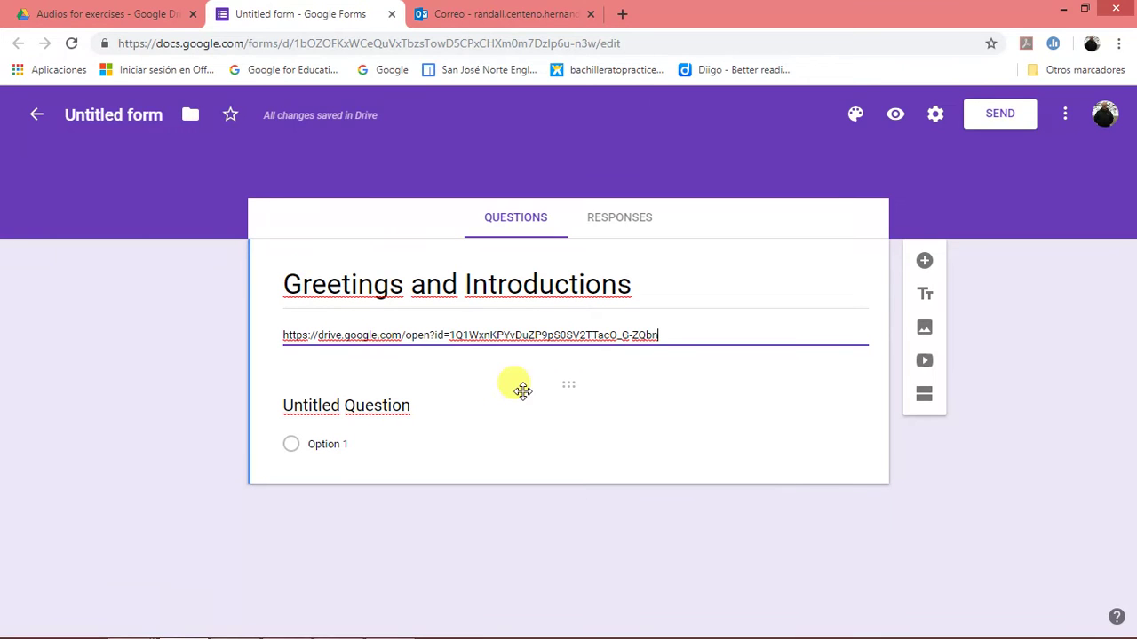
pyautogui.tripleClick(311, 272)
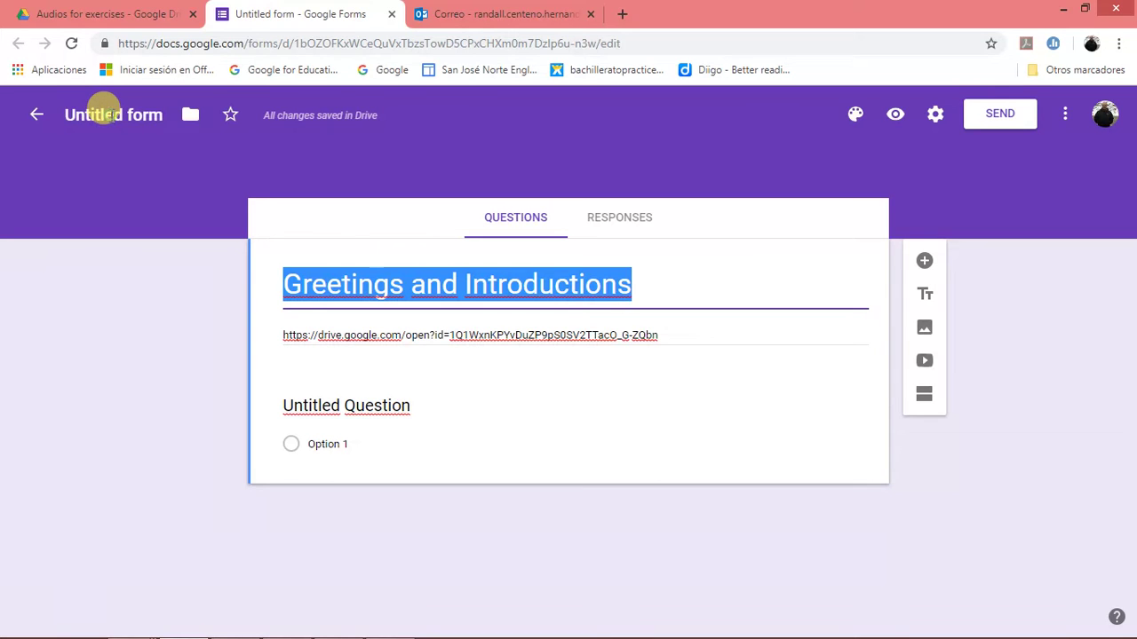
pyautogui.click(103, 108)
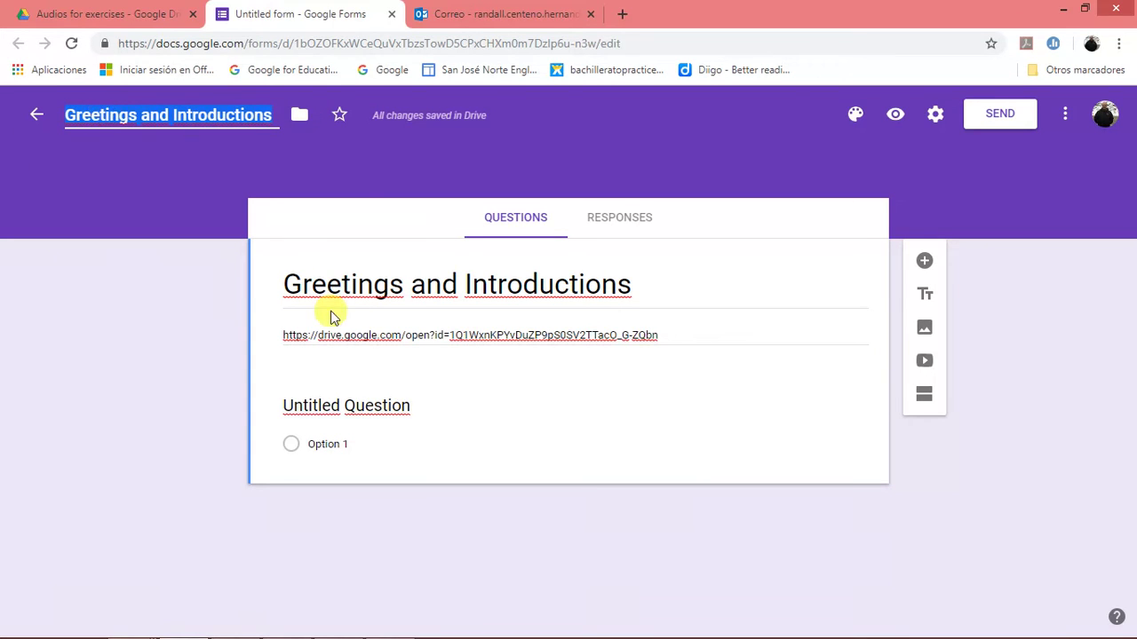
# - Turn the untitled question into a required short-answer question labelled "Name:"
pyautogui.click(574, 385)
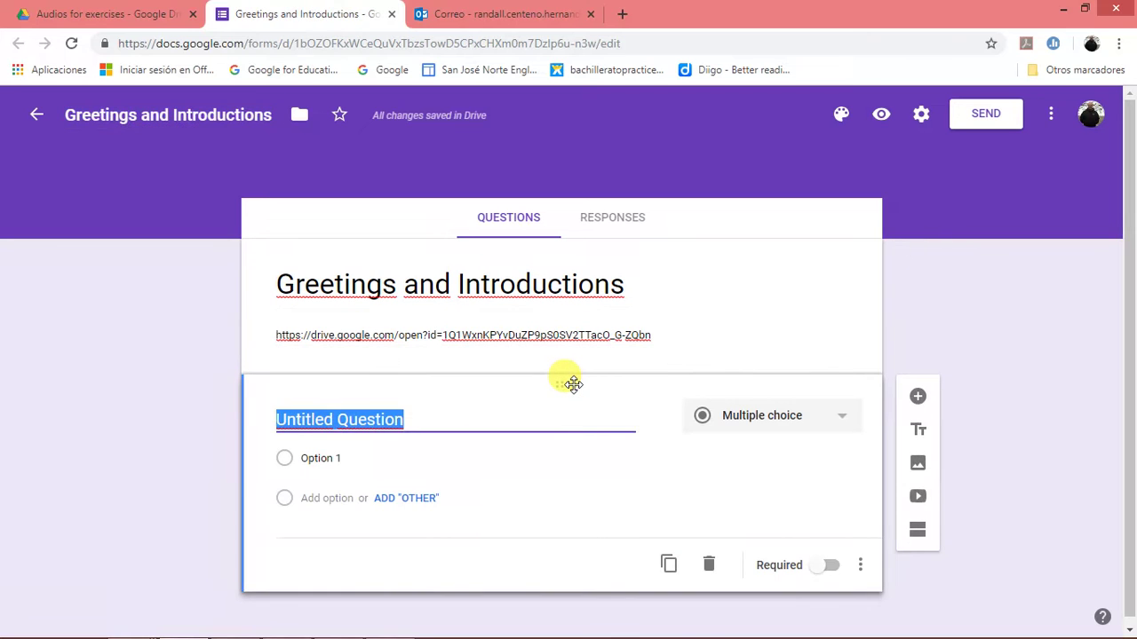
pyautogui.click(841, 416)
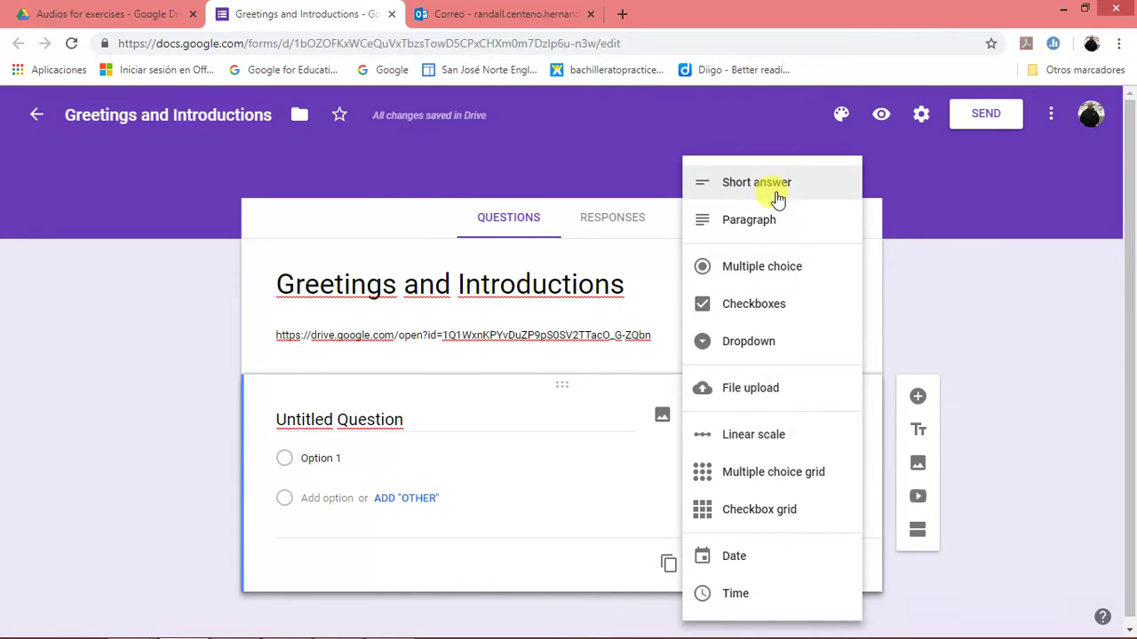
pyautogui.click(774, 188)
pyautogui.click(428, 413)
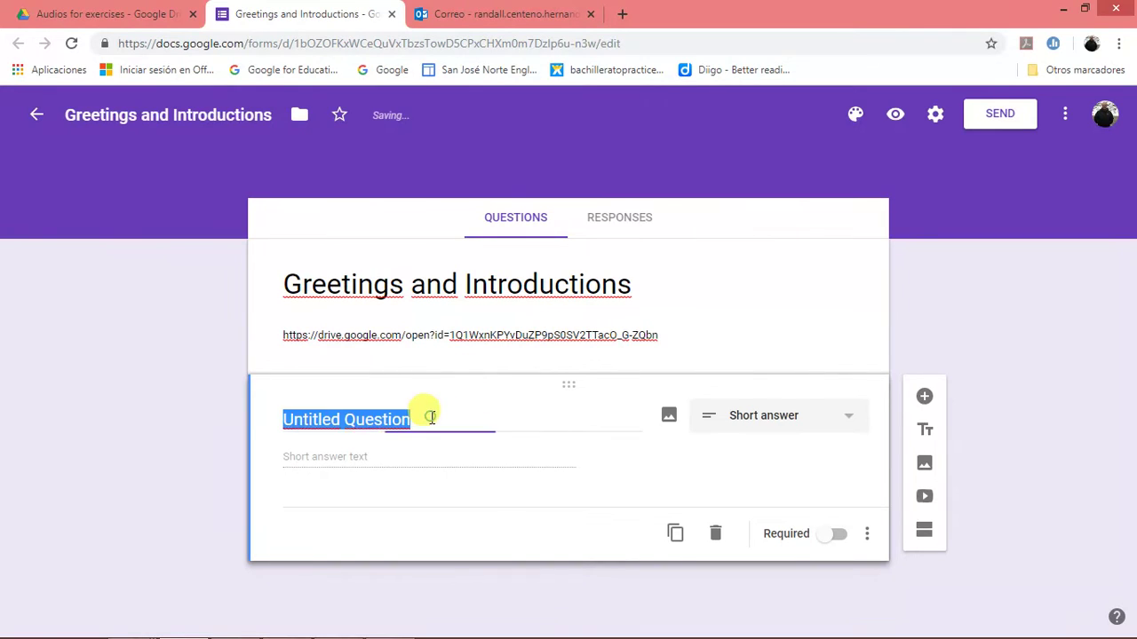
pyautogui.write('Name:')
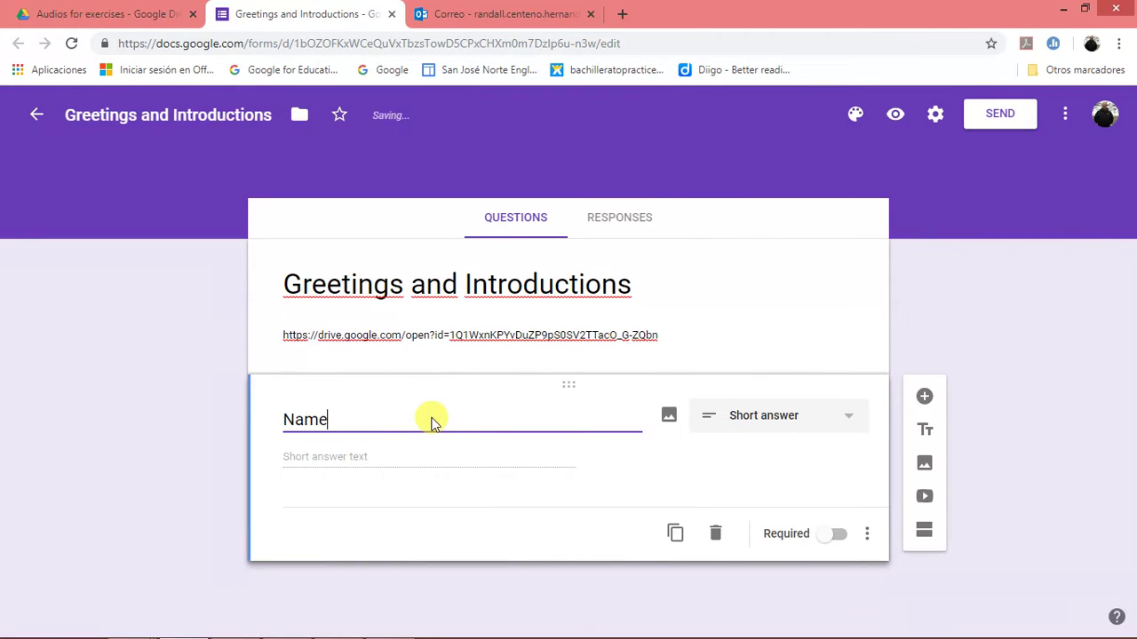
pyautogui.click(836, 536)
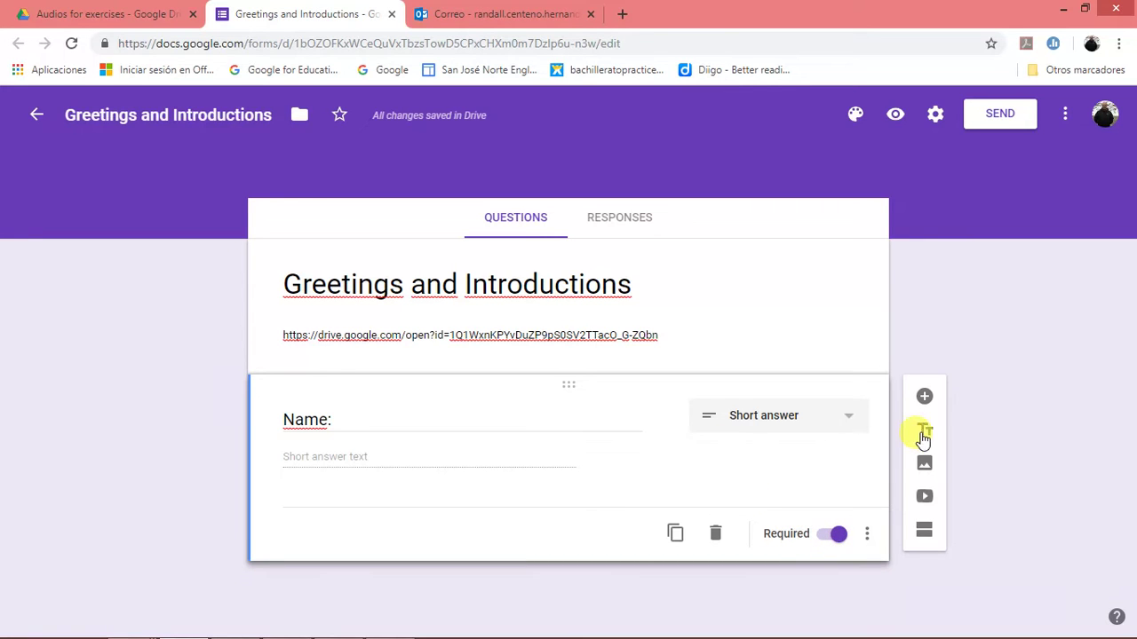
# - Add a new question below the name field with the text "1. What is the boy's name?"
pyautogui.click(925, 401)
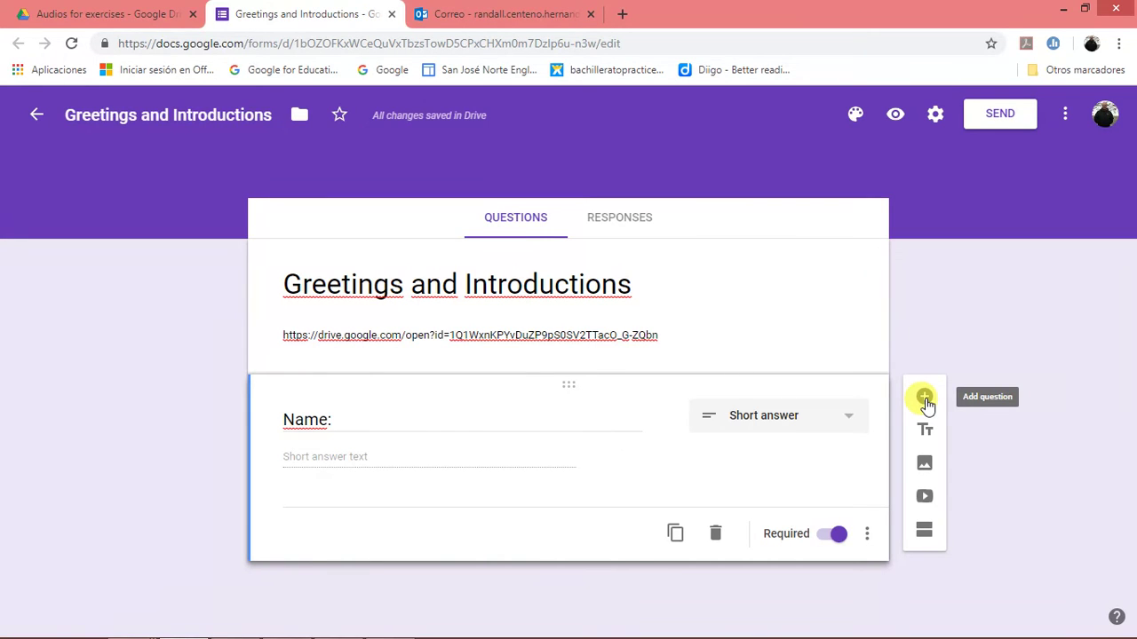
pyautogui.click(925, 401)
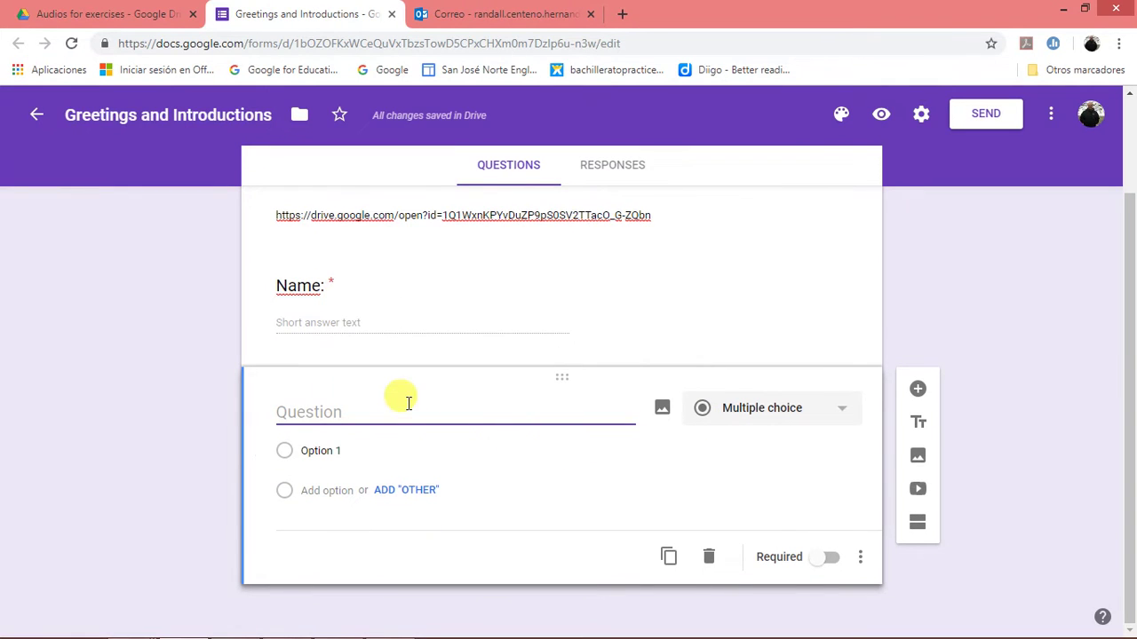
pyautogui.write('1')
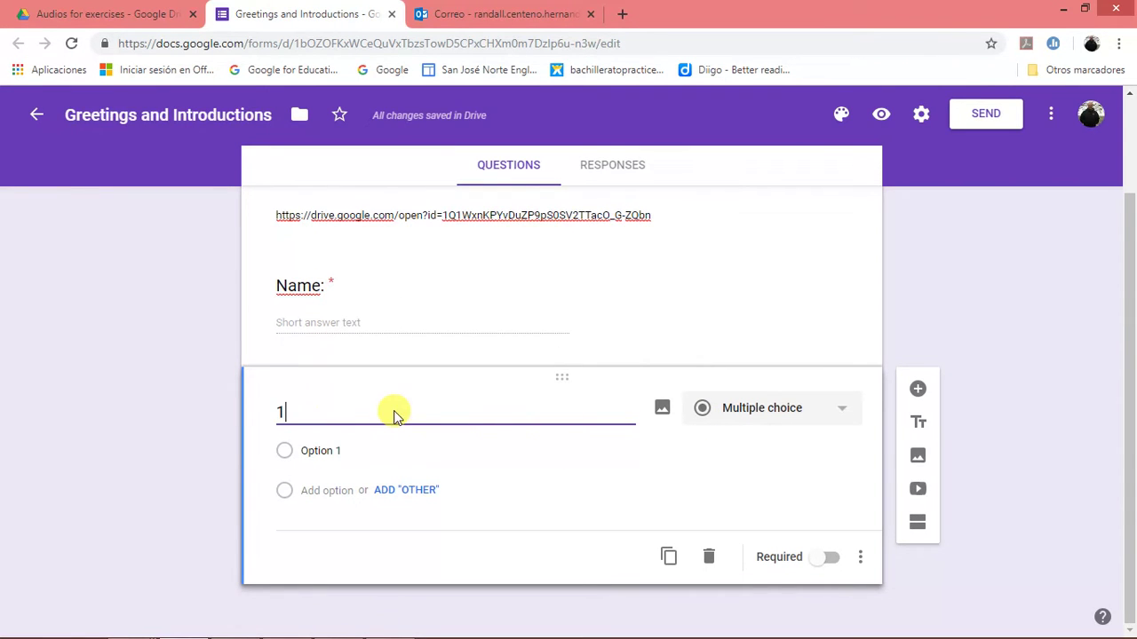
pyautogui.write('.')
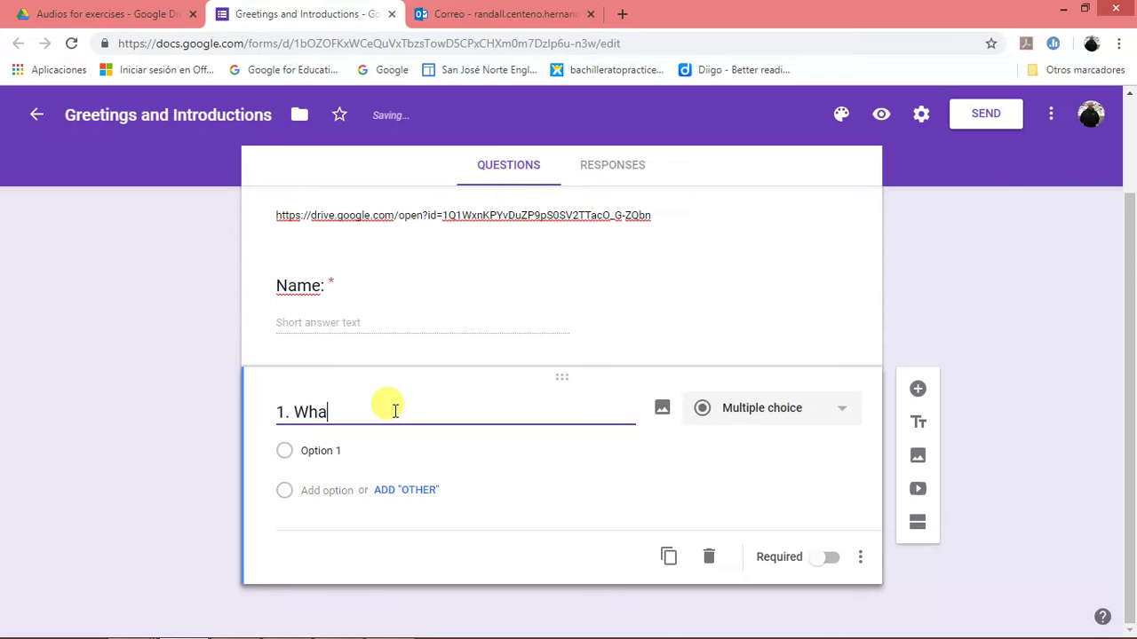
pyautogui.write("What's")
pyautogui.press('BackSpace')
pyautogui.press('BackSpace')
pyautogui.write("'s")
pyautogui.press('BackSpace')
pyautogui.press('BackSpace')
pyautogui.press('BackSpace')
pyautogui.write('is')
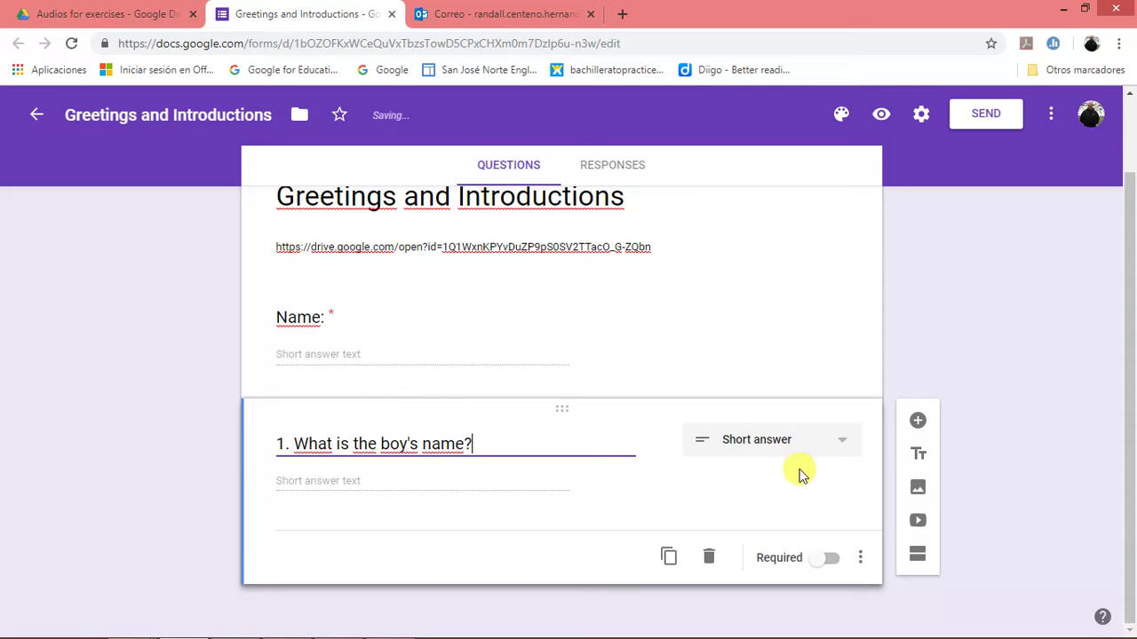
# - Make question 1 a multiple choice question and set its first option to "Tom"
pyautogui.click(836, 440)
pyautogui.click(735, 265)
pyautogui.click(363, 450)
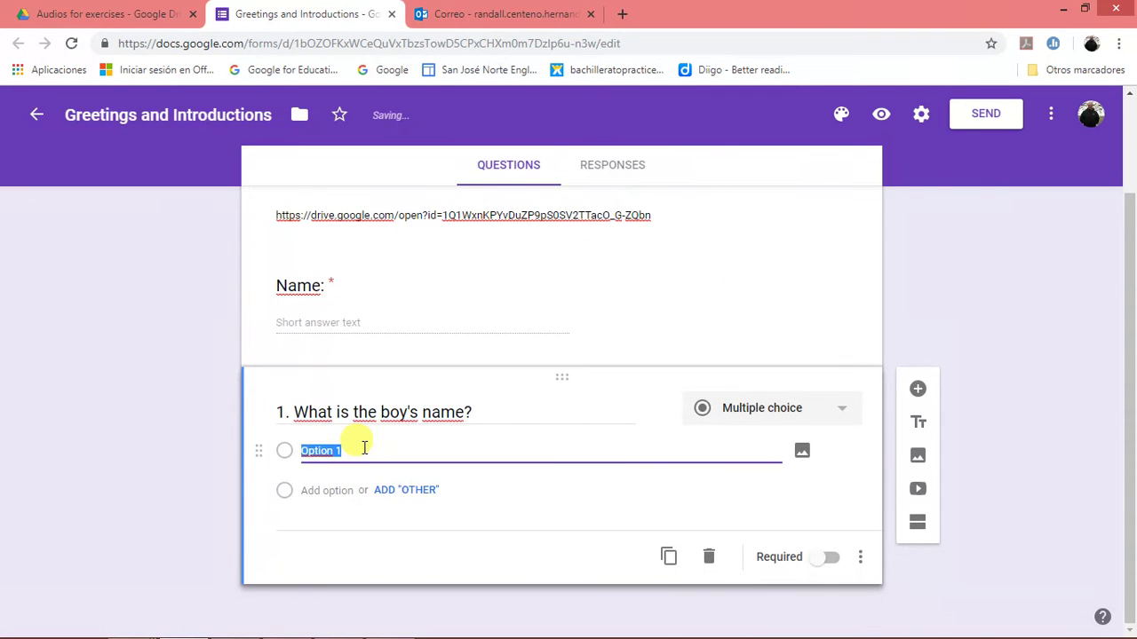
pyautogui.write('Tom')
# - Add the options "Tim" and "Tam" to question 1 without an "Other" choice, and make the question required
pyautogui.click(414, 490)
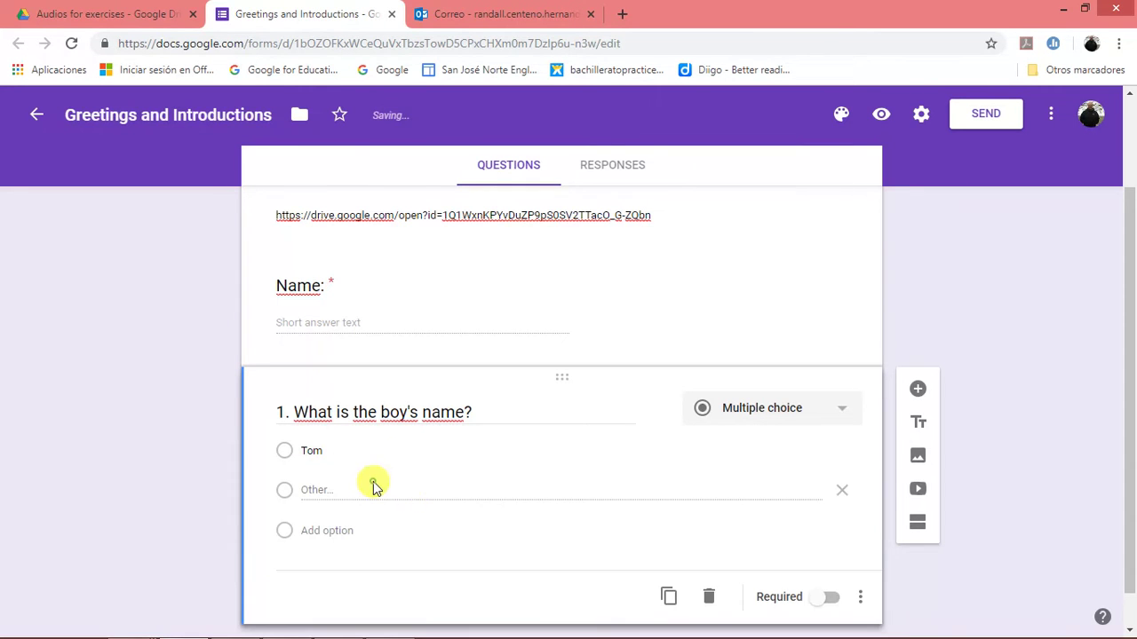
pyautogui.click(343, 531)
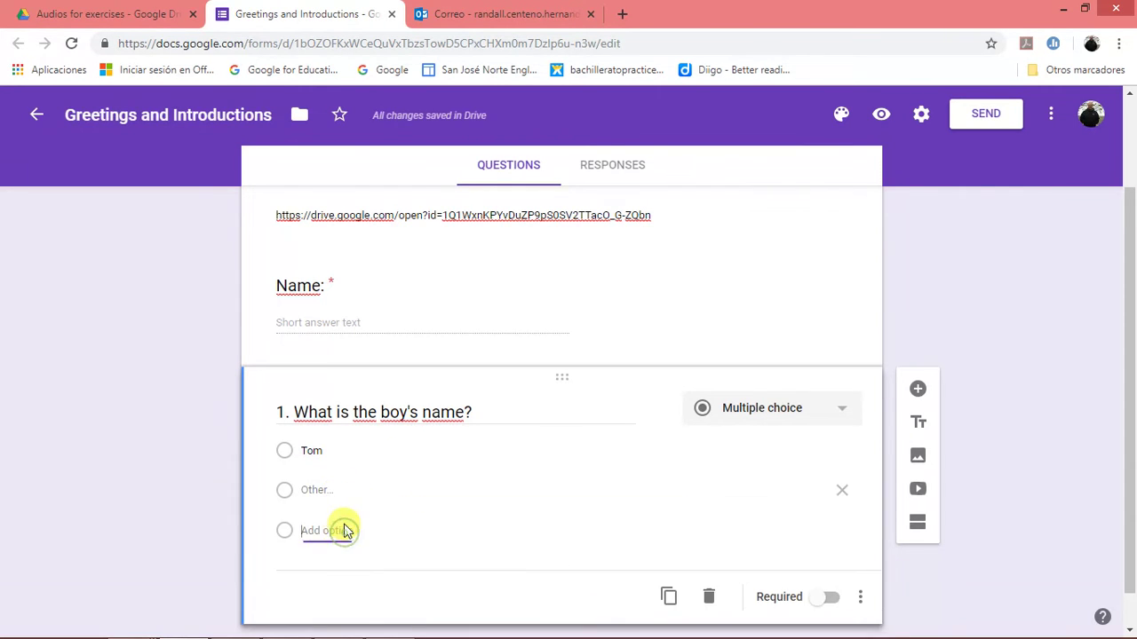
pyautogui.write('Tim')
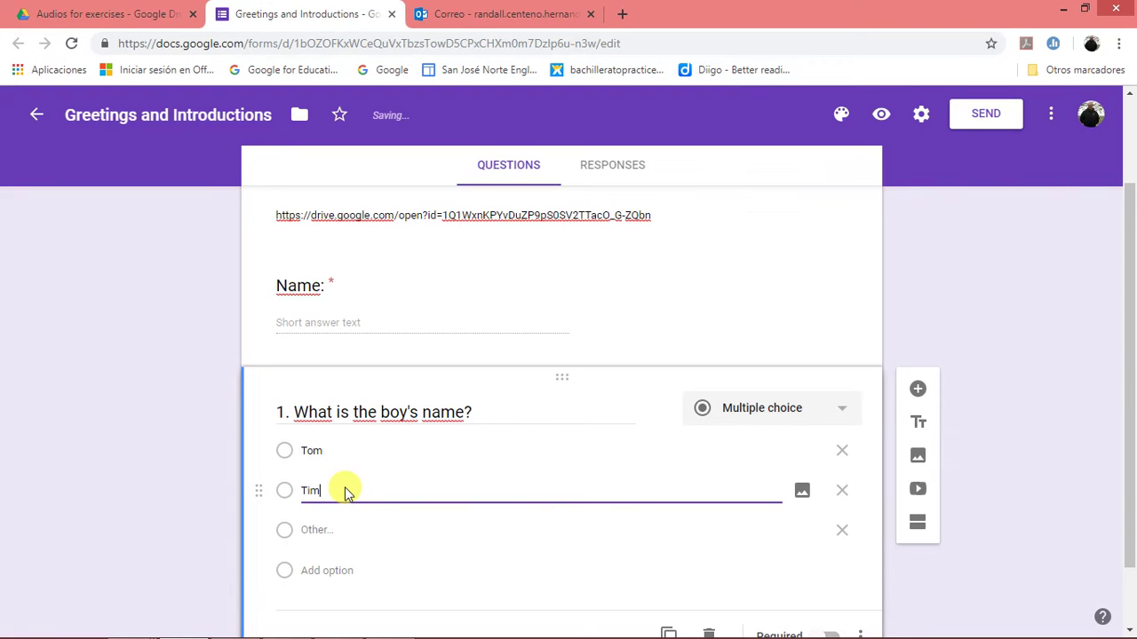
pyautogui.click(352, 570)
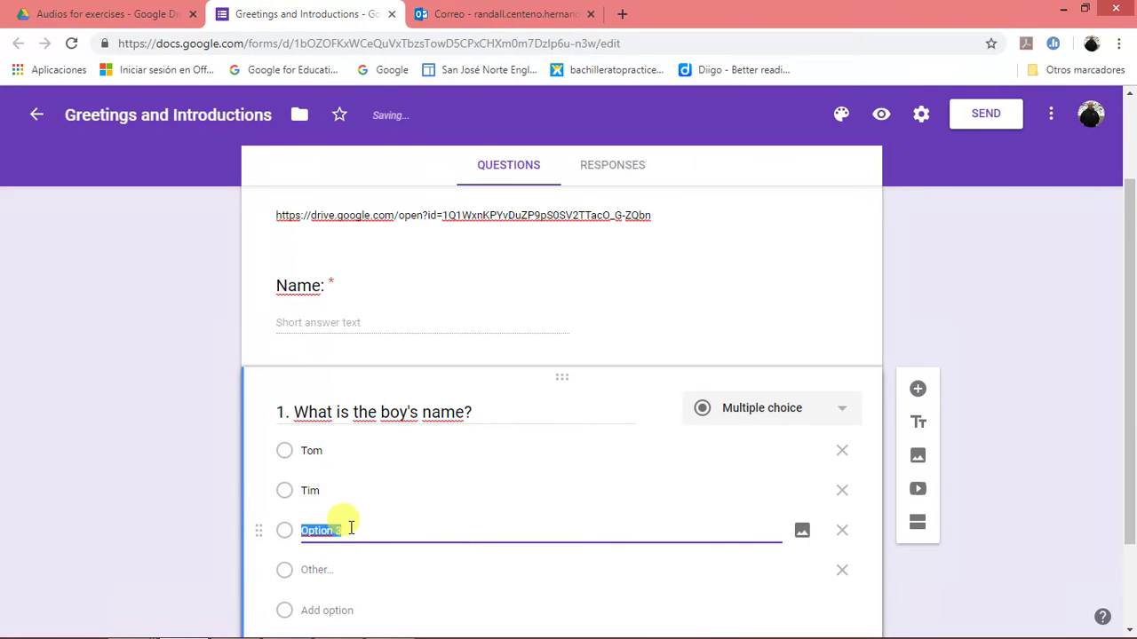
pyautogui.write('Tam')
pyautogui.click(842, 570)
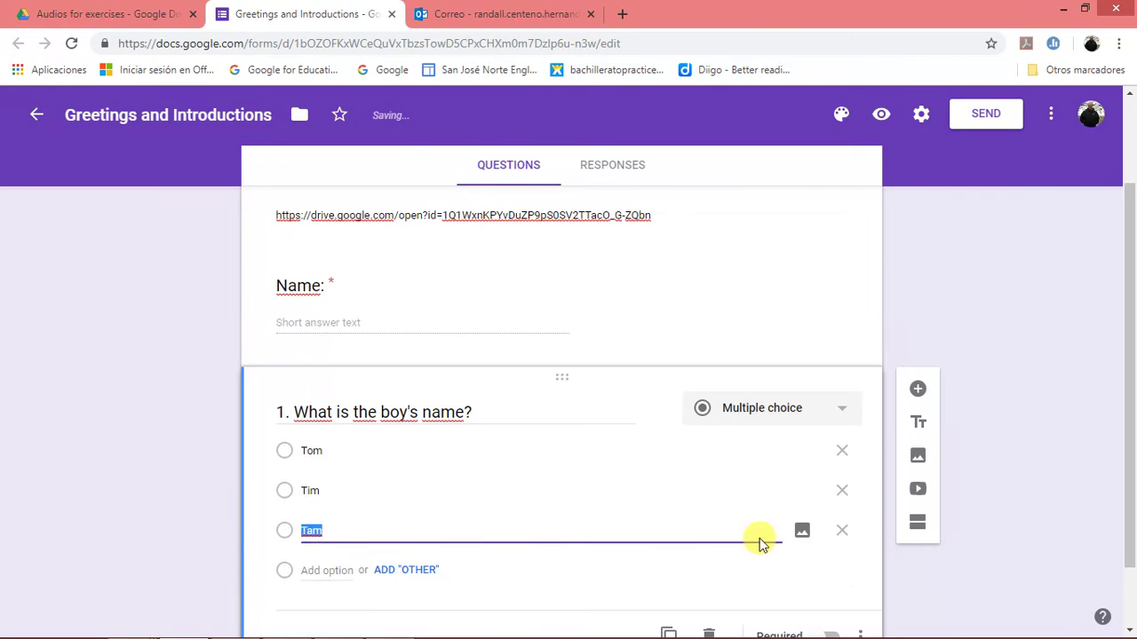
pyautogui.scroll(-1, 640, 492)
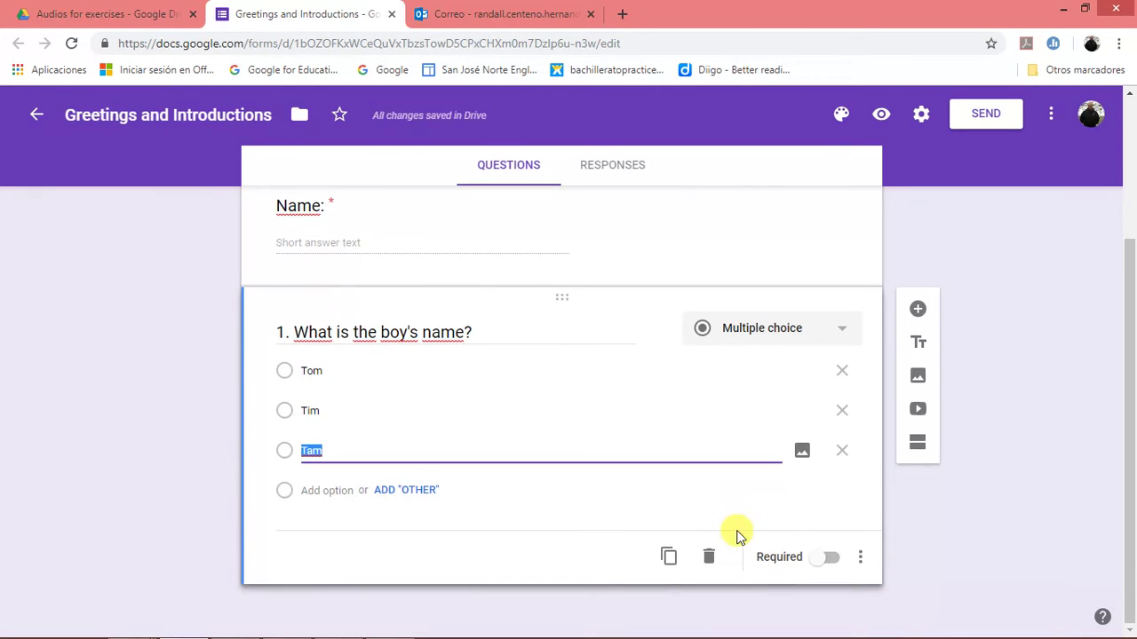
pyautogui.click(833, 558)
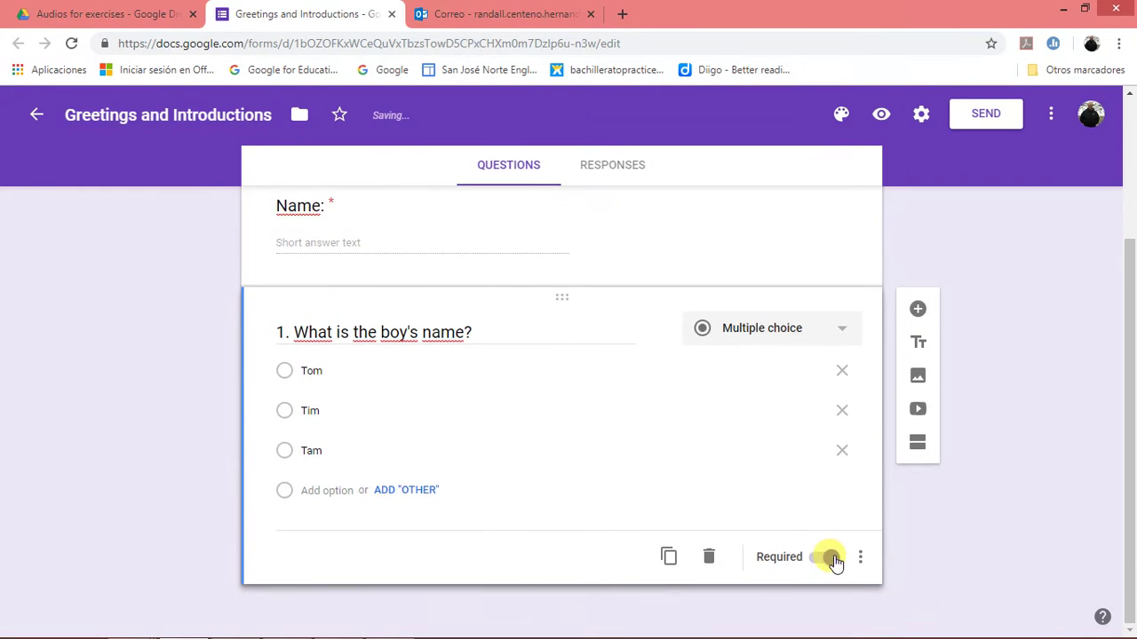
# - Limit the form to 1 response per person, make it a quiz that releases grades immediately after each submission, and save the settings
pyautogui.scroll(1, 616, 457)
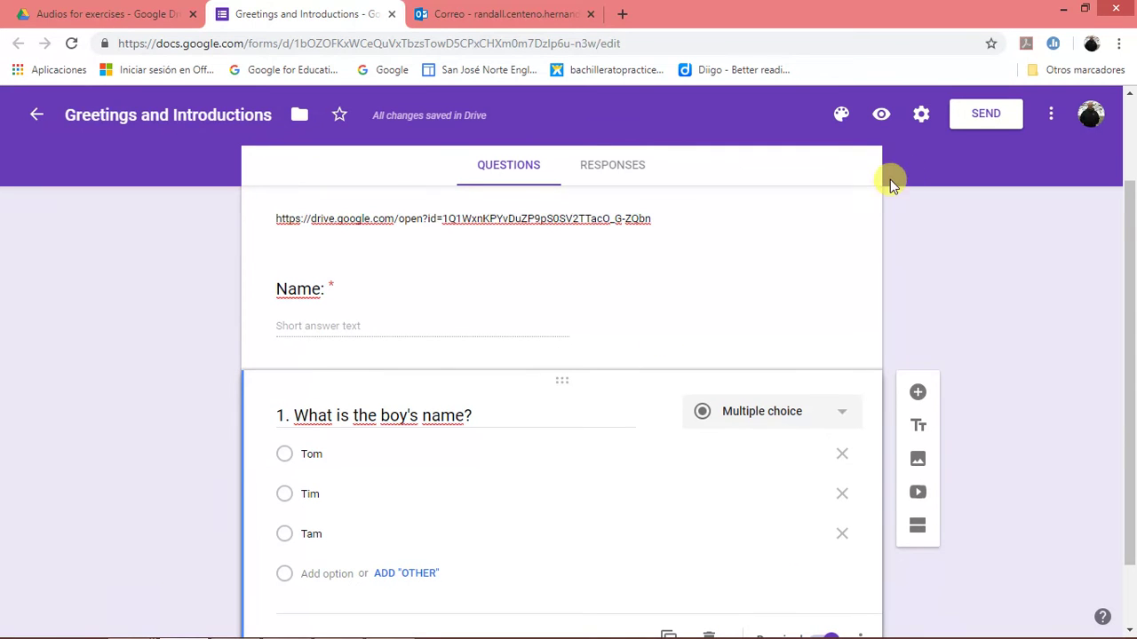
pyautogui.click(922, 119)
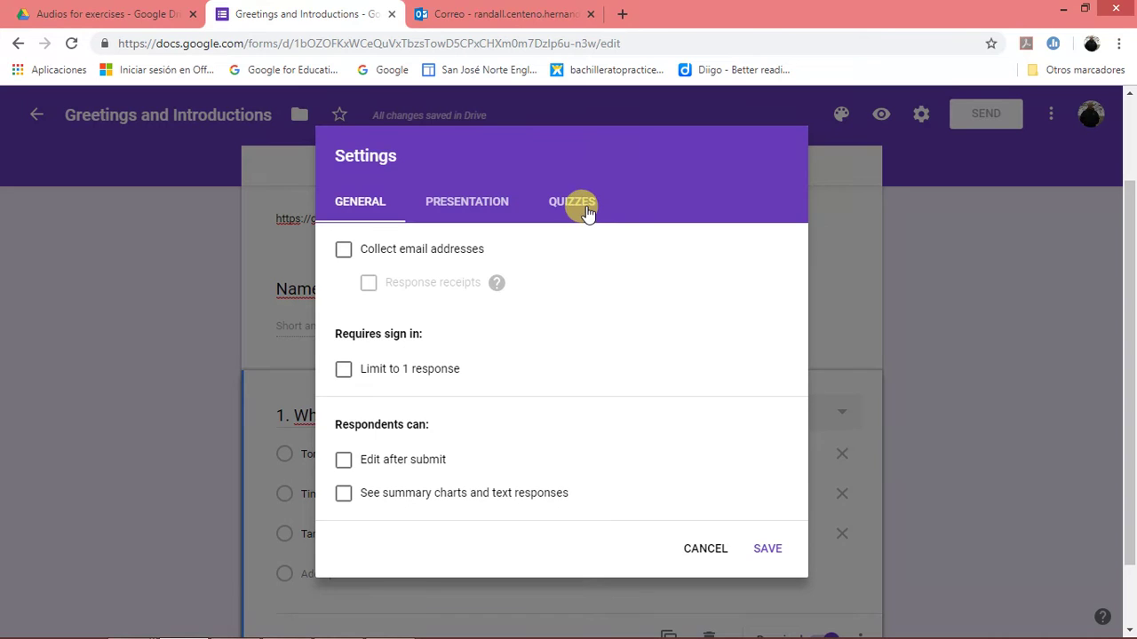
pyautogui.click(344, 375)
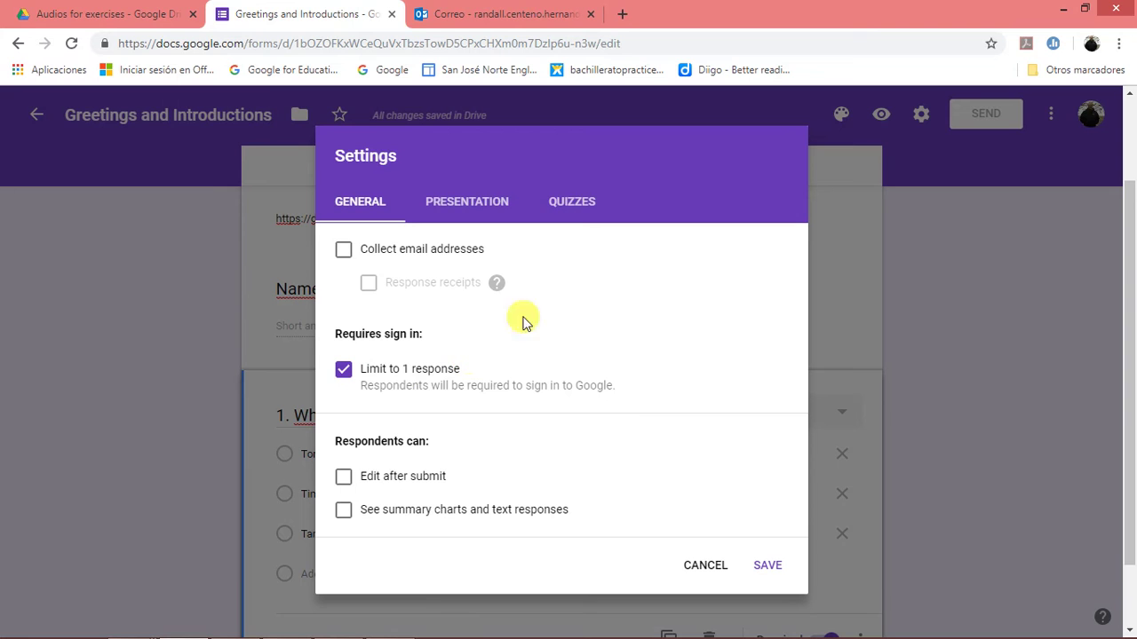
pyautogui.click(571, 203)
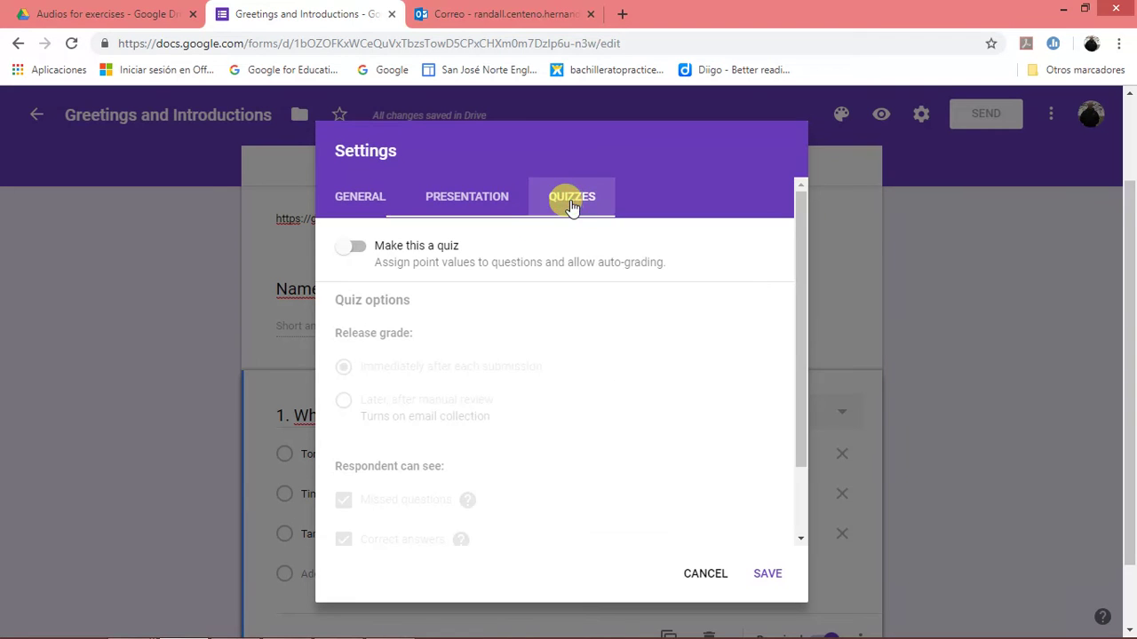
pyautogui.click(355, 251)
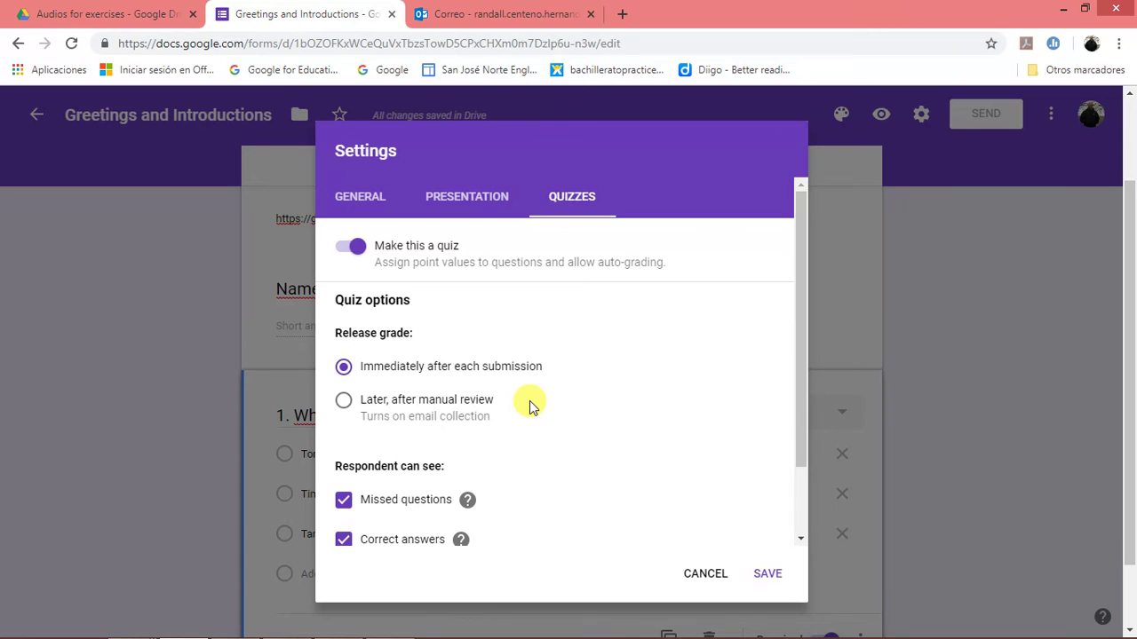
pyautogui.click(767, 575)
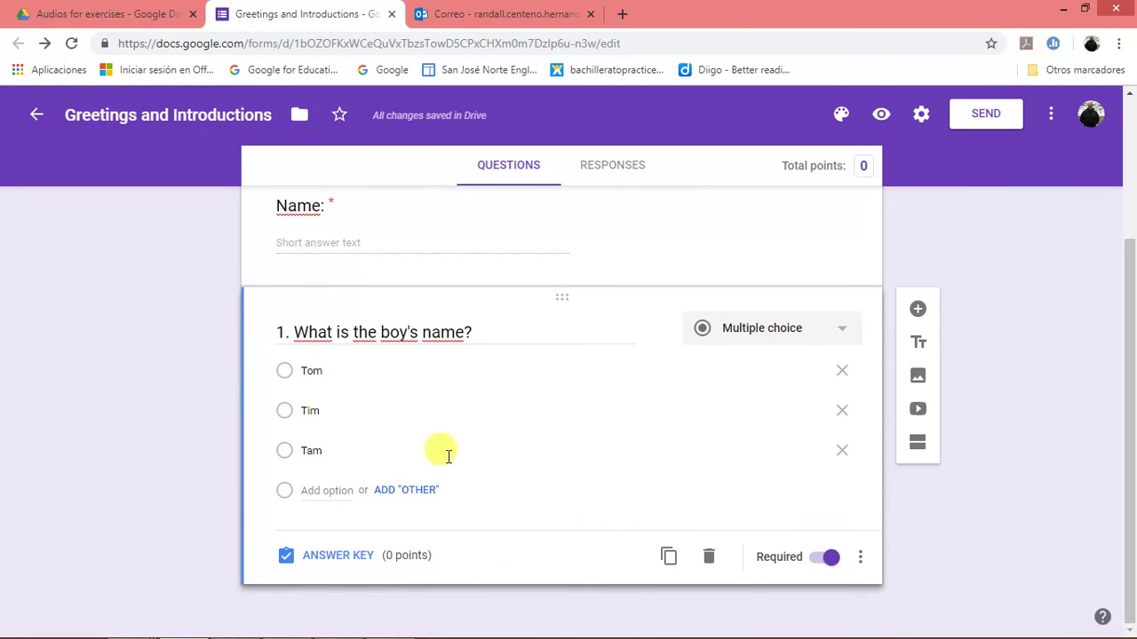
# - Mark "Tom" as the correct answer to question 1 in its answer key and set the question's worth to 1 point
pyautogui.click(335, 561)
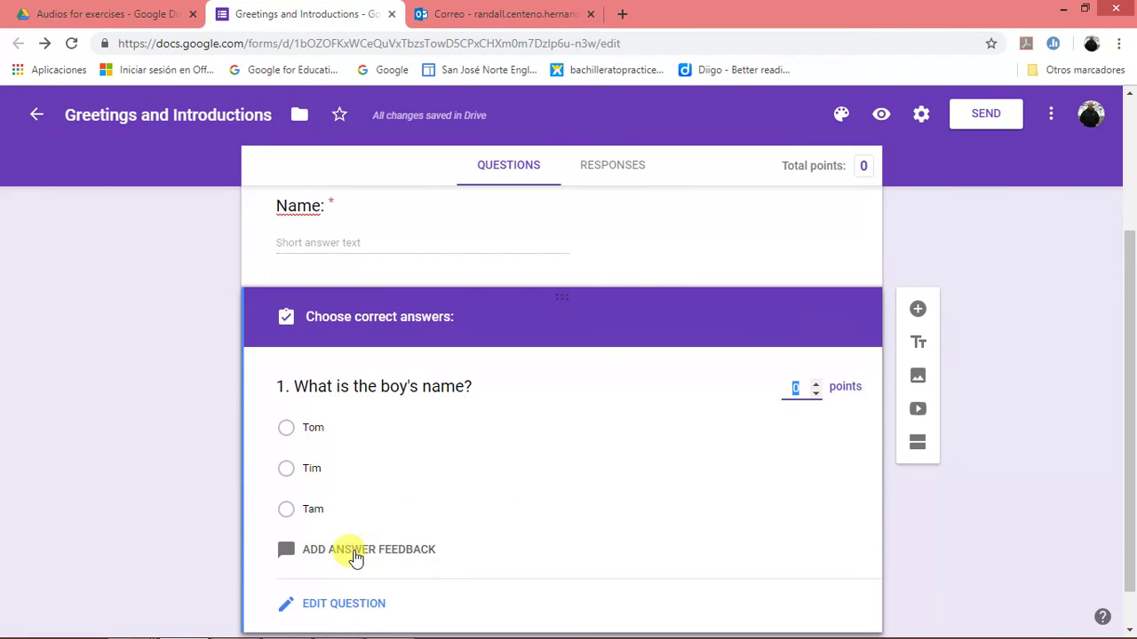
pyautogui.click(325, 431)
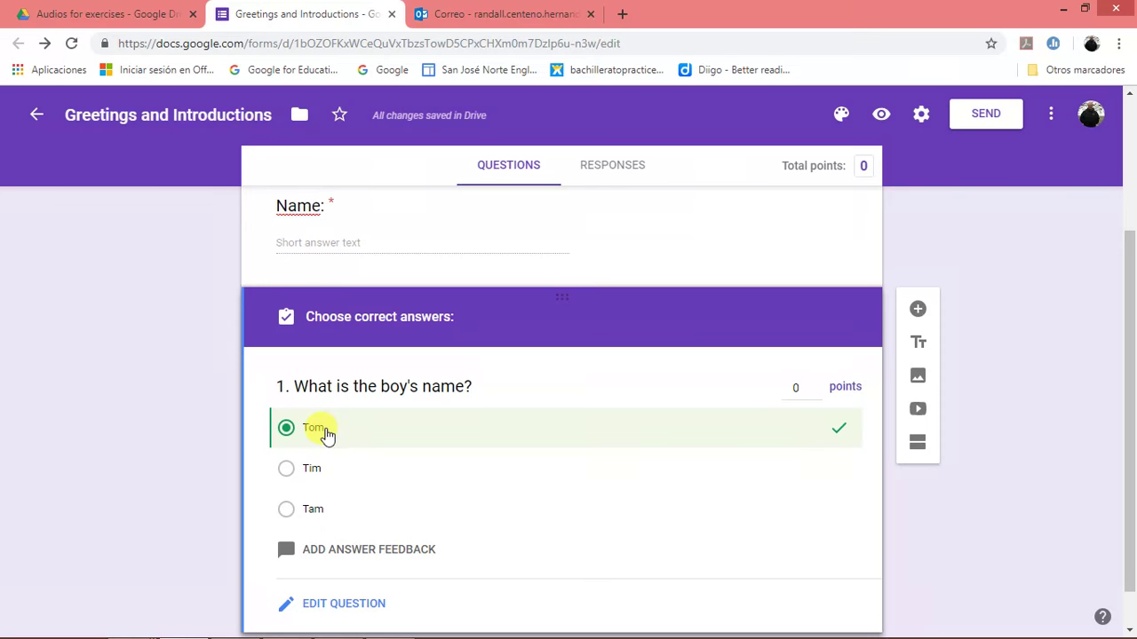
pyautogui.click(816, 384)
pyautogui.scroll(-1, 638, 499)
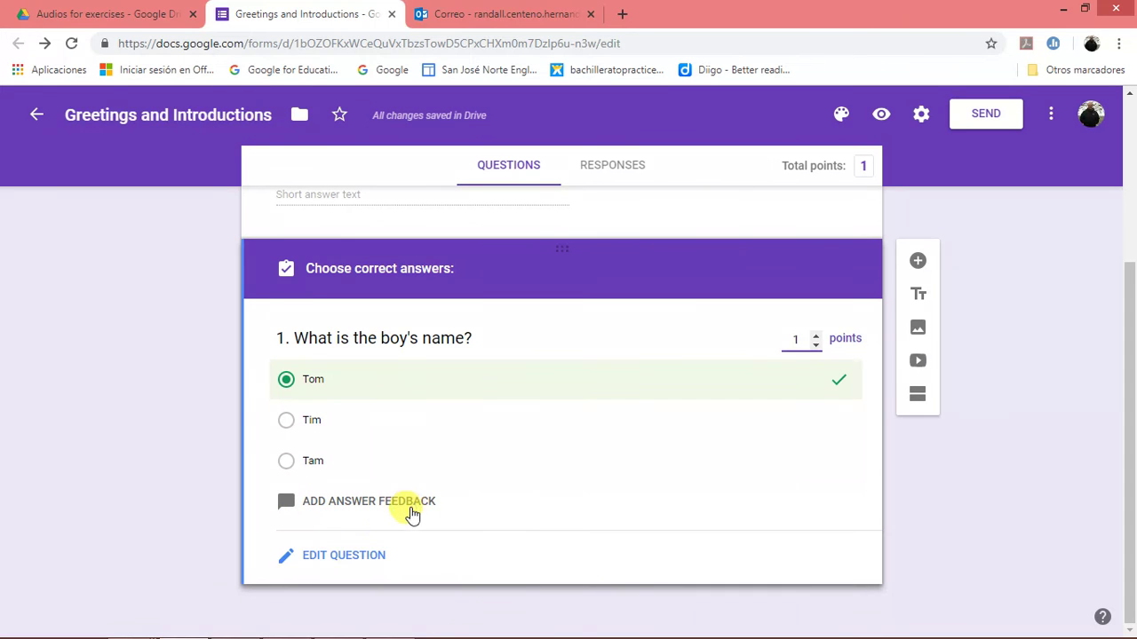
pyautogui.click(347, 556)
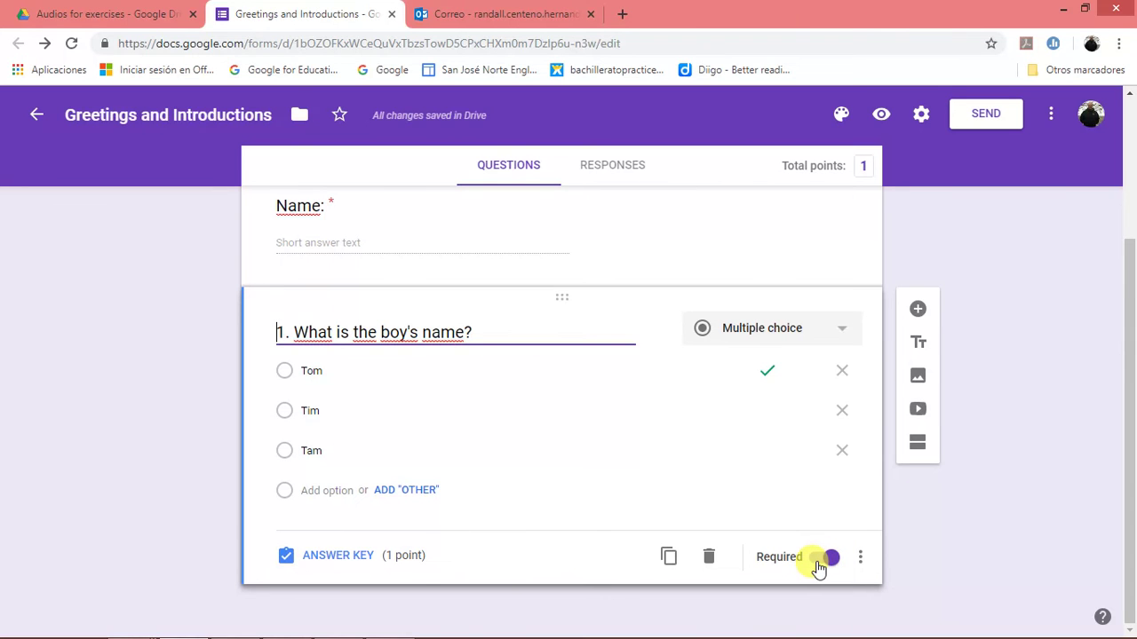
# - Preview the form as a respondent and fill in the respondent's name
pyautogui.scroll(1, 679, 497)
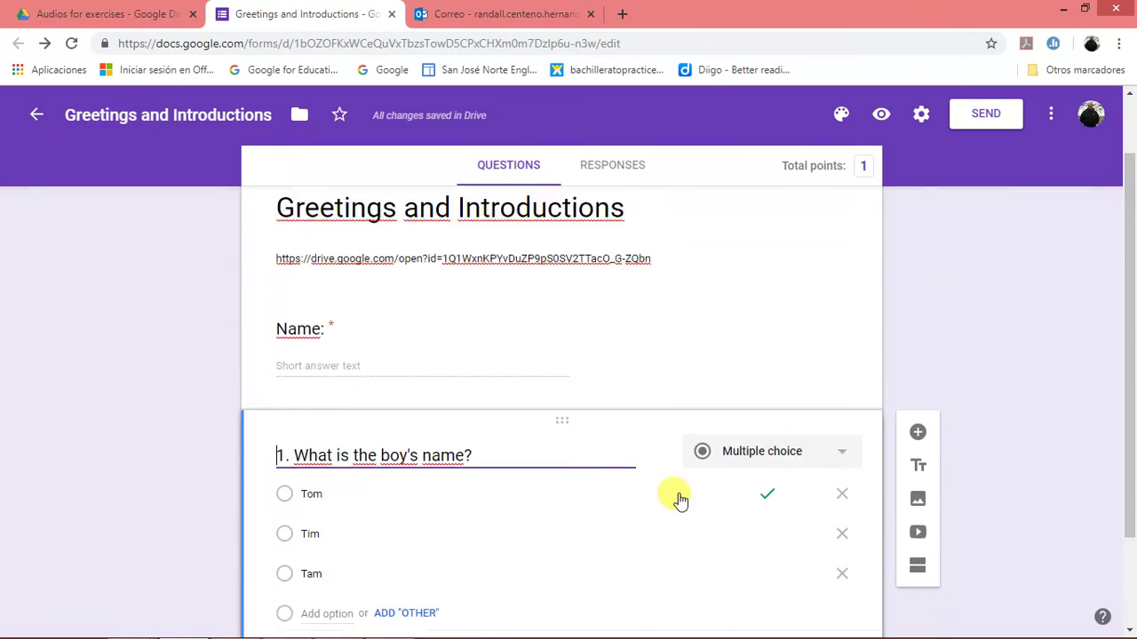
pyautogui.scroll(1, 680, 497)
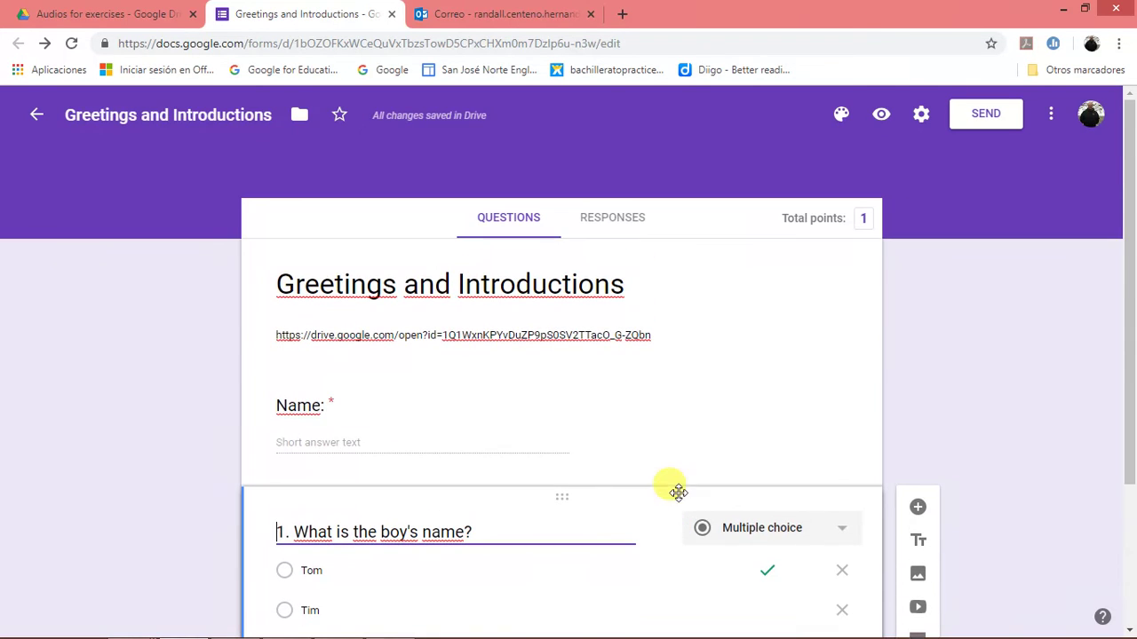
pyautogui.click(880, 114)
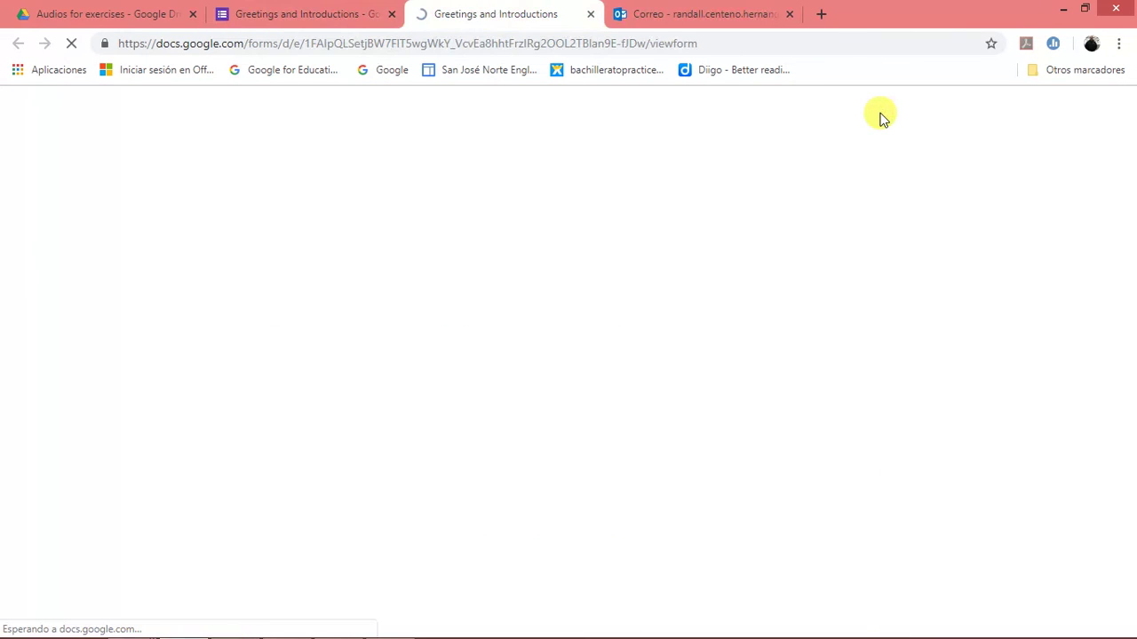
pyautogui.scroll(-2, 753, 333)
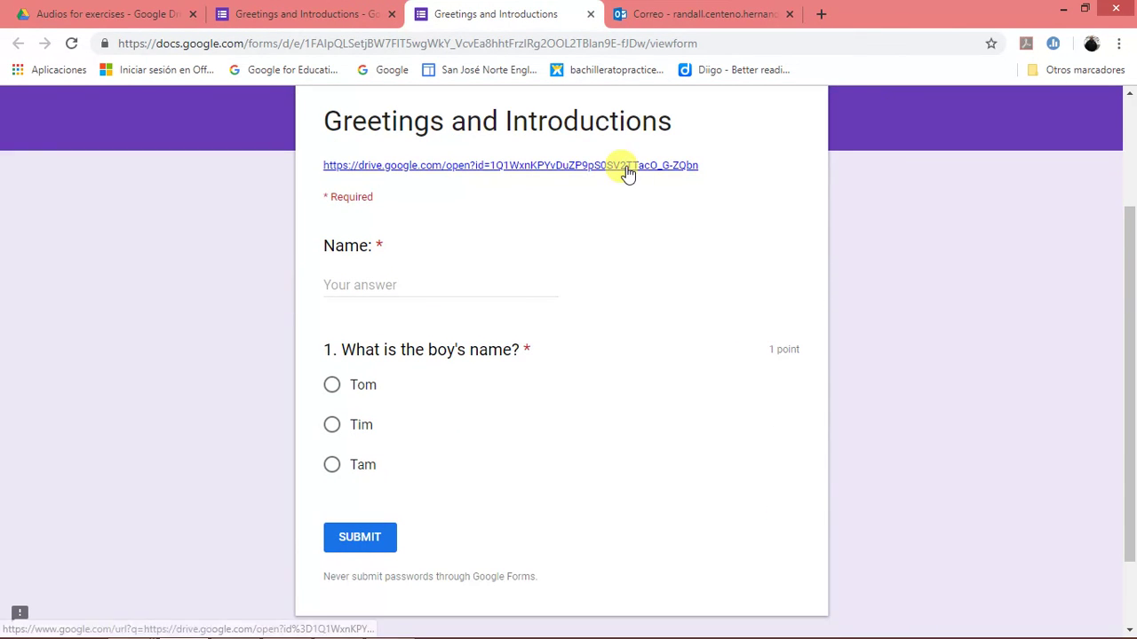
pyautogui.click(362, 282)
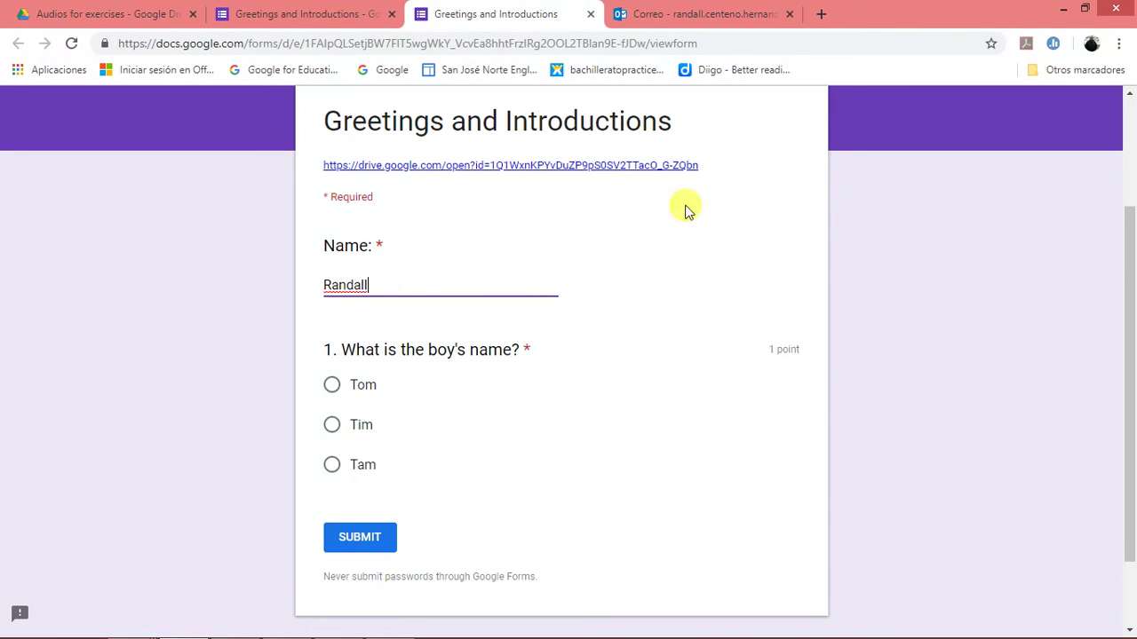
# - Open the linked Drive audio file from the form preview, test its playback, and return to the preview
pyautogui.click(583, 165)
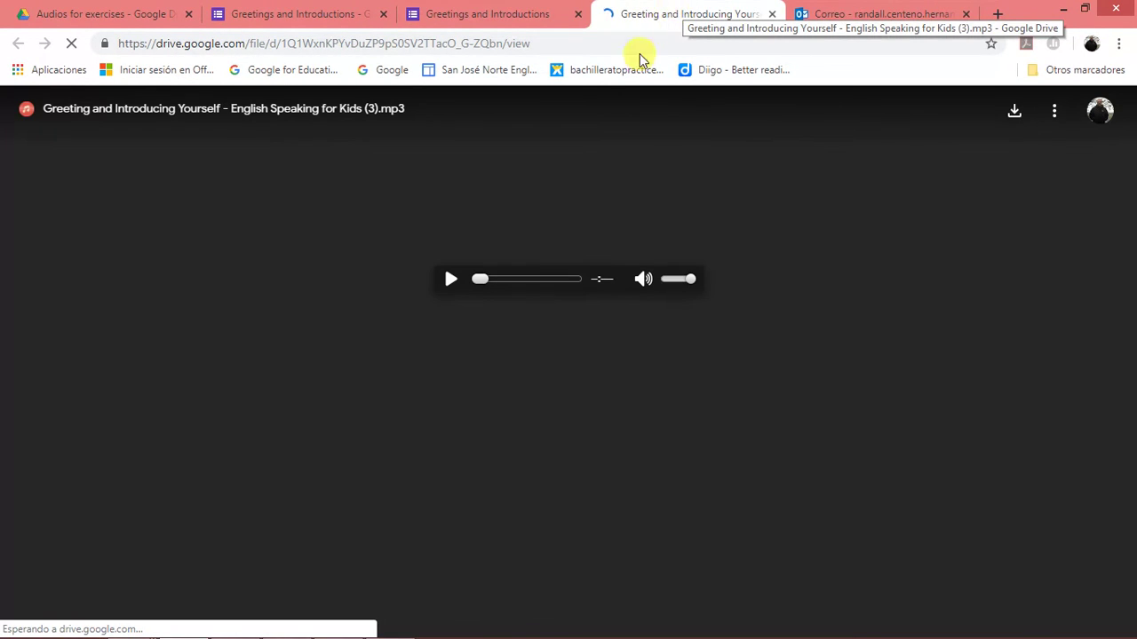
pyautogui.click(449, 280)
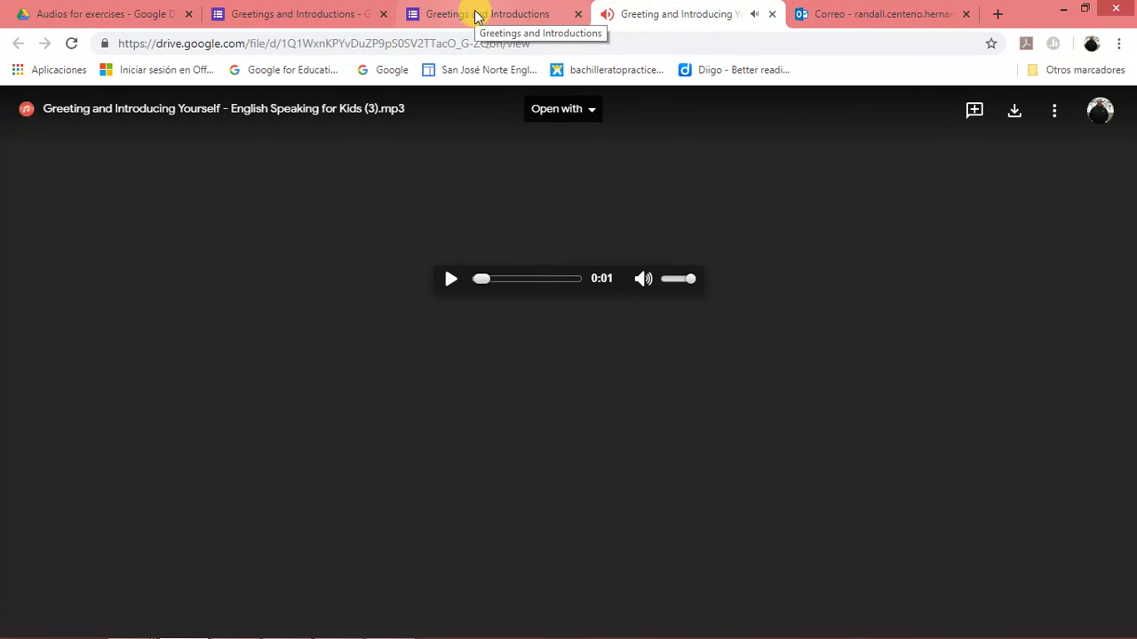
pyautogui.click(477, 16)
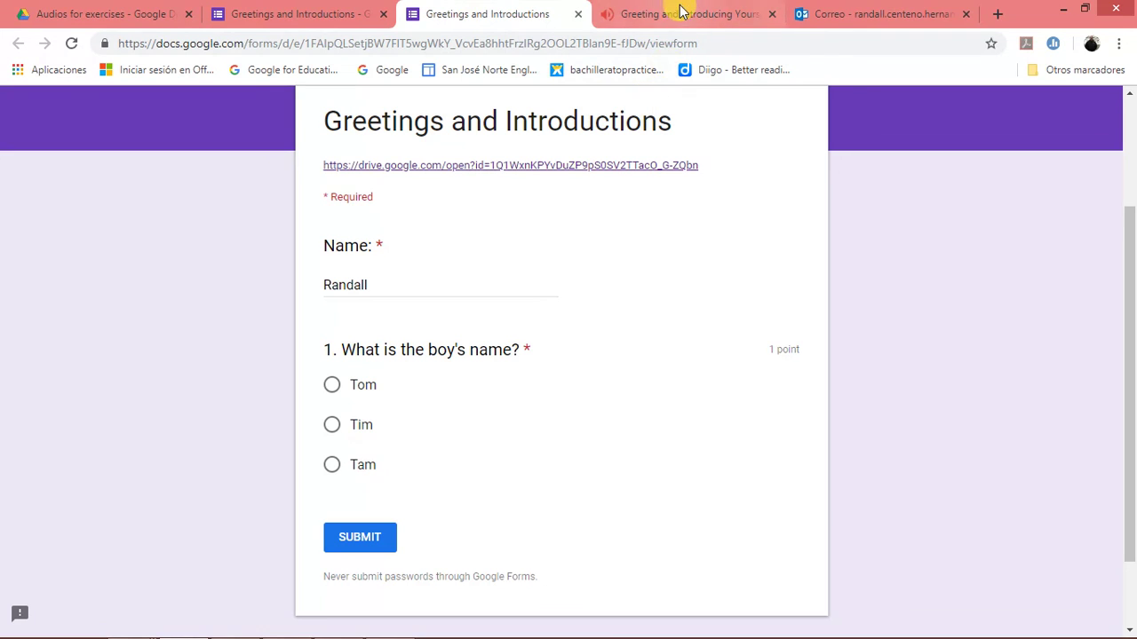
# - Answer question 1 with "Tom", submit the form, and view the score of the response
pyautogui.click(333, 389)
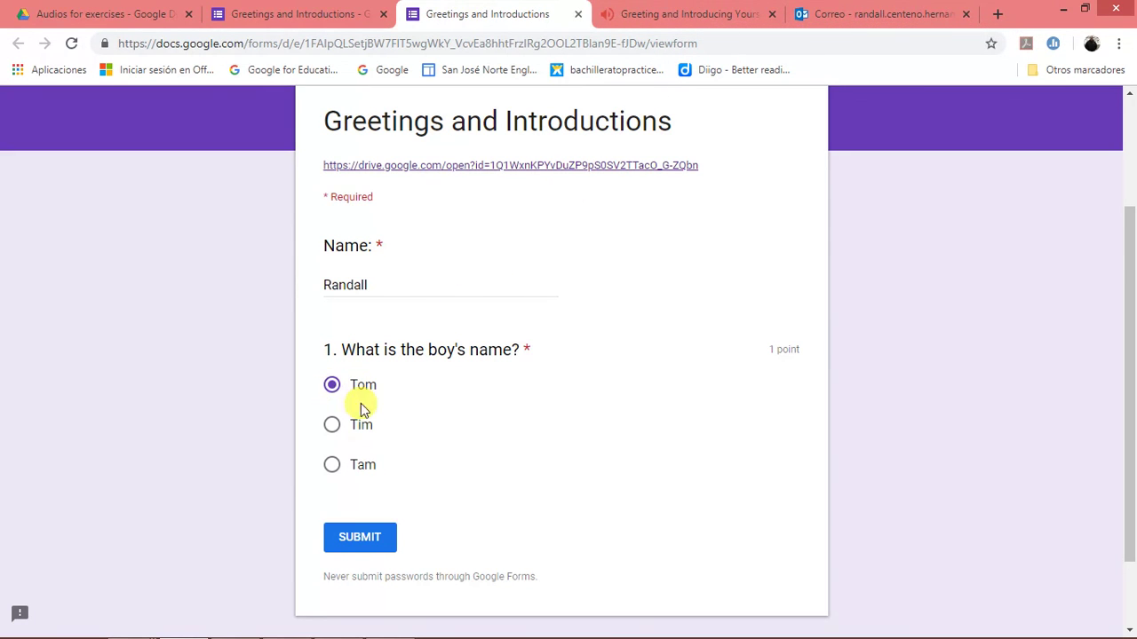
pyautogui.click(368, 538)
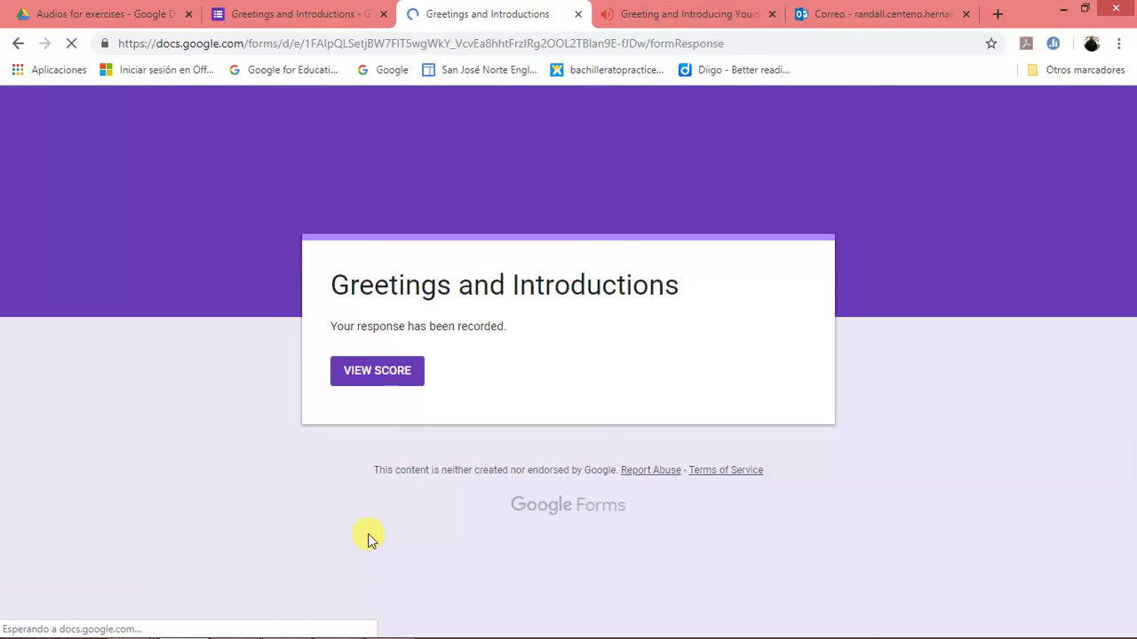
pyautogui.click(388, 374)
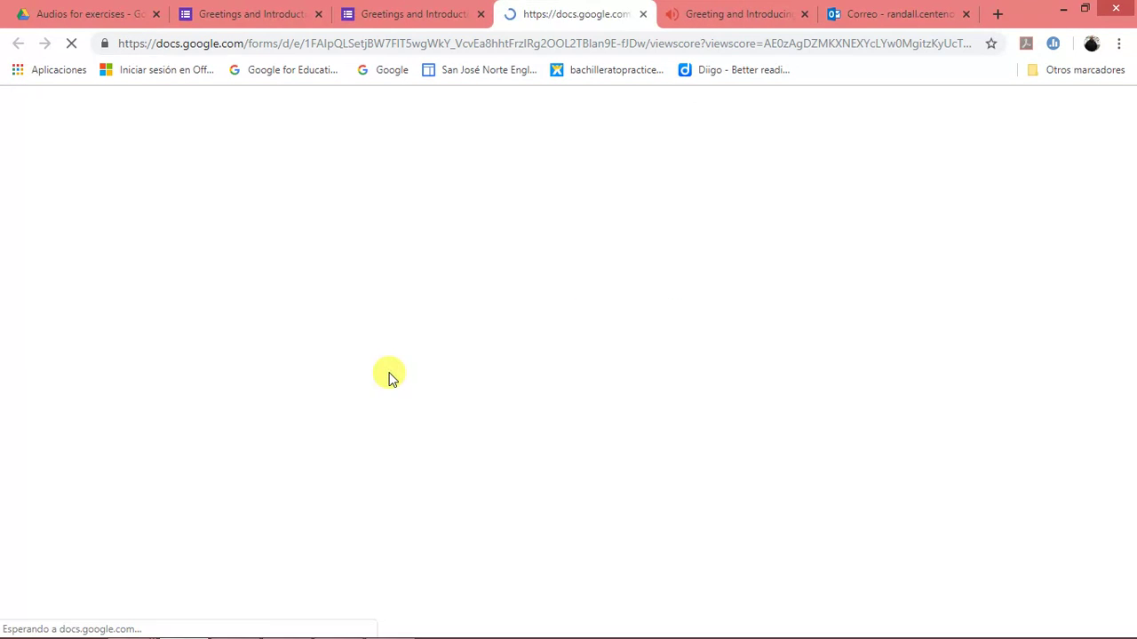
pyautogui.scroll(-2, 625, 448)
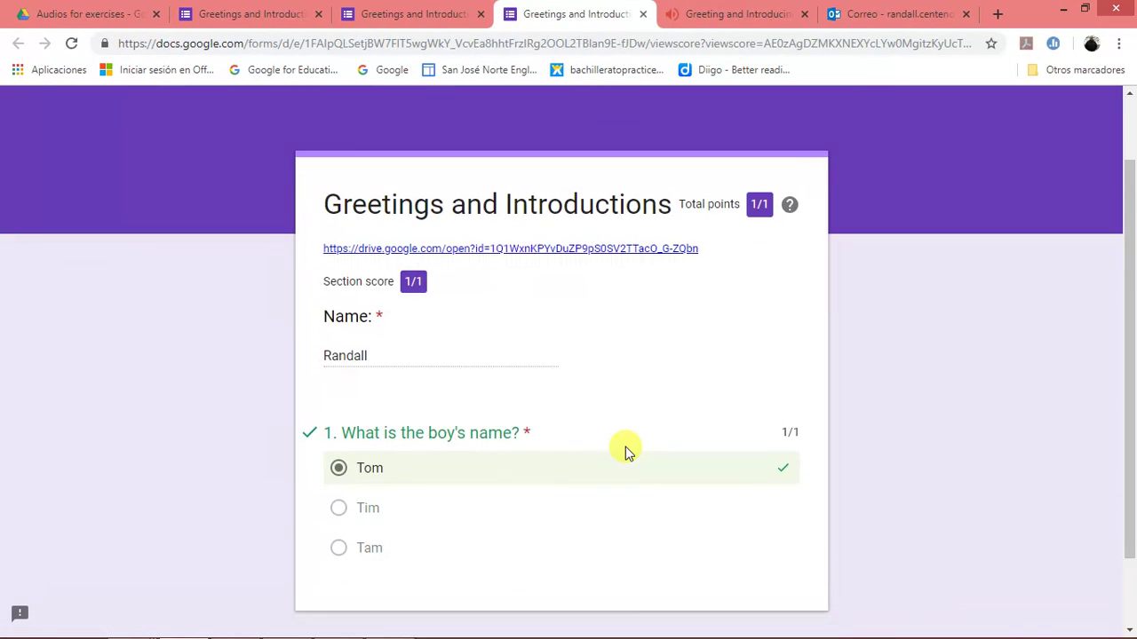
pyautogui.scroll(2, 626, 449)
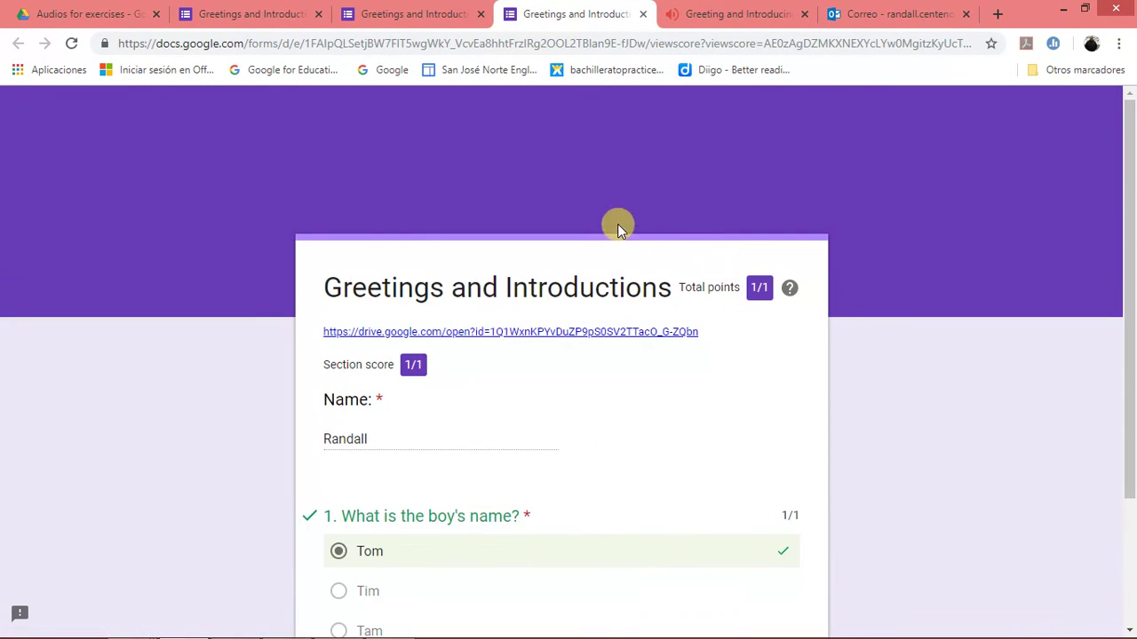
# - Return to the form editor and examine the responses by summary, by question and individually
pyautogui.click(241, 12)
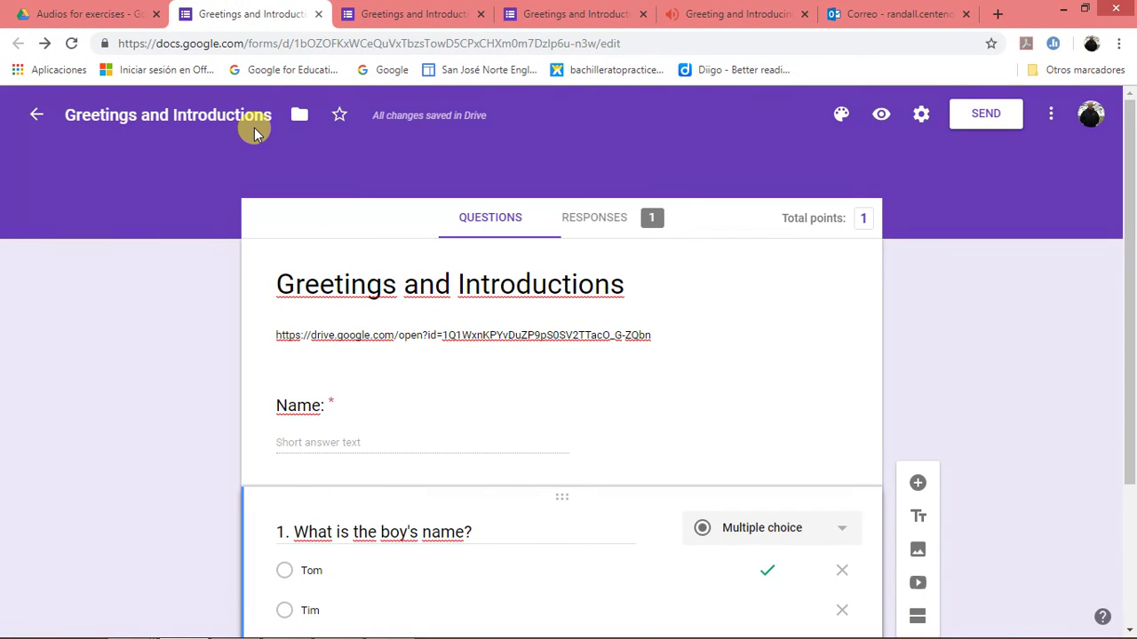
pyautogui.click(610, 223)
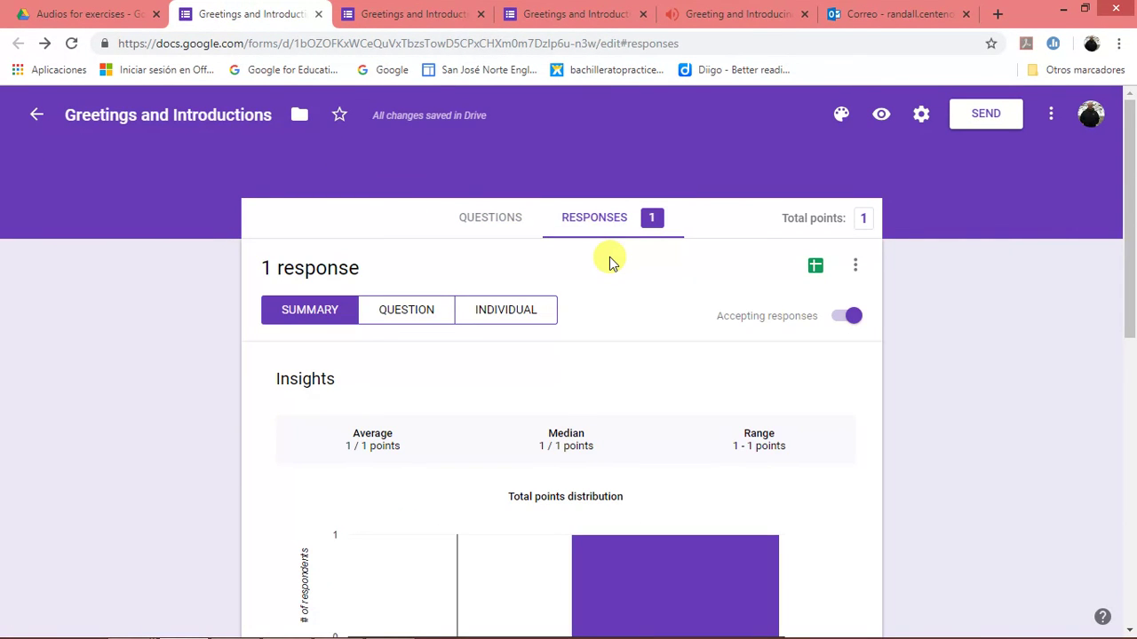
pyautogui.scroll(-1, 610, 261)
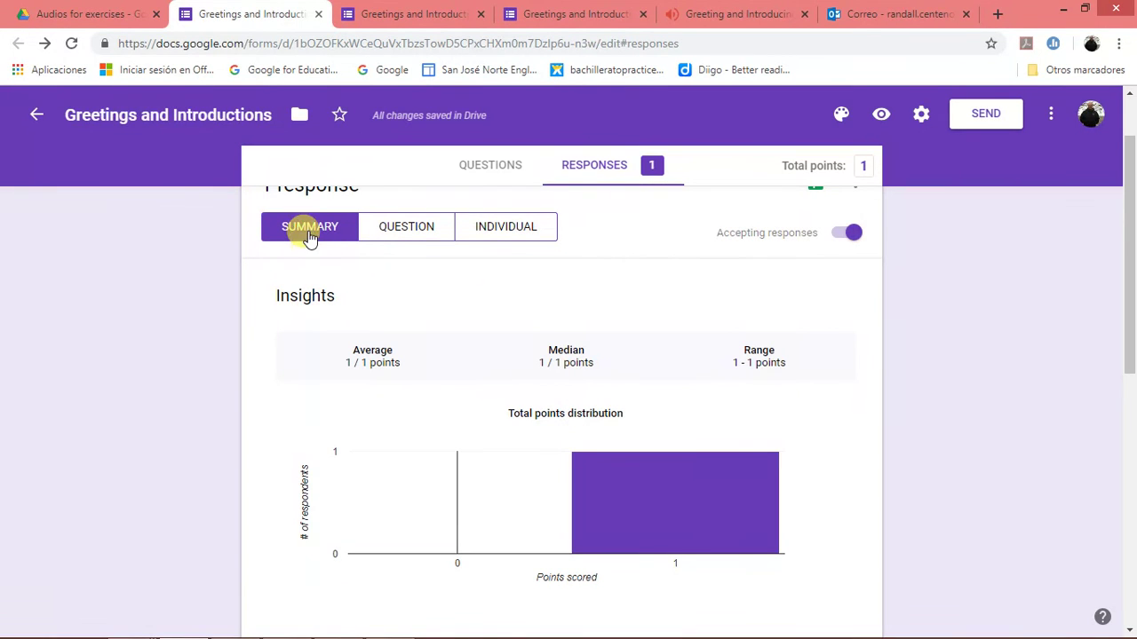
pyautogui.click(400, 228)
pyautogui.scroll(-1, 444, 347)
pyautogui.scroll(1, 441, 346)
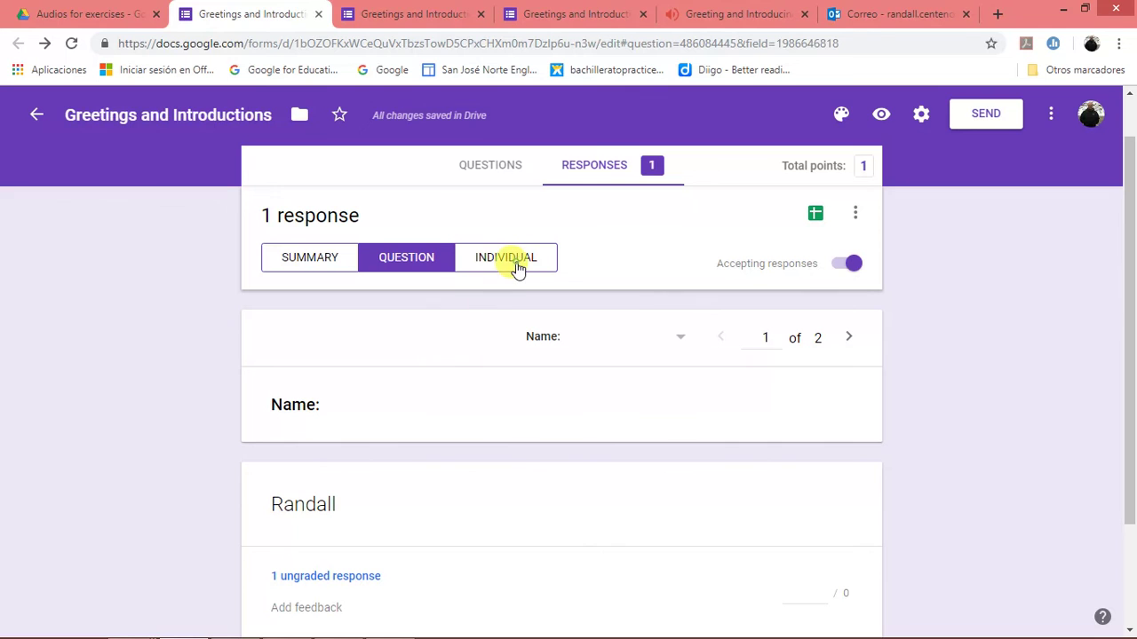
pyautogui.click(517, 270)
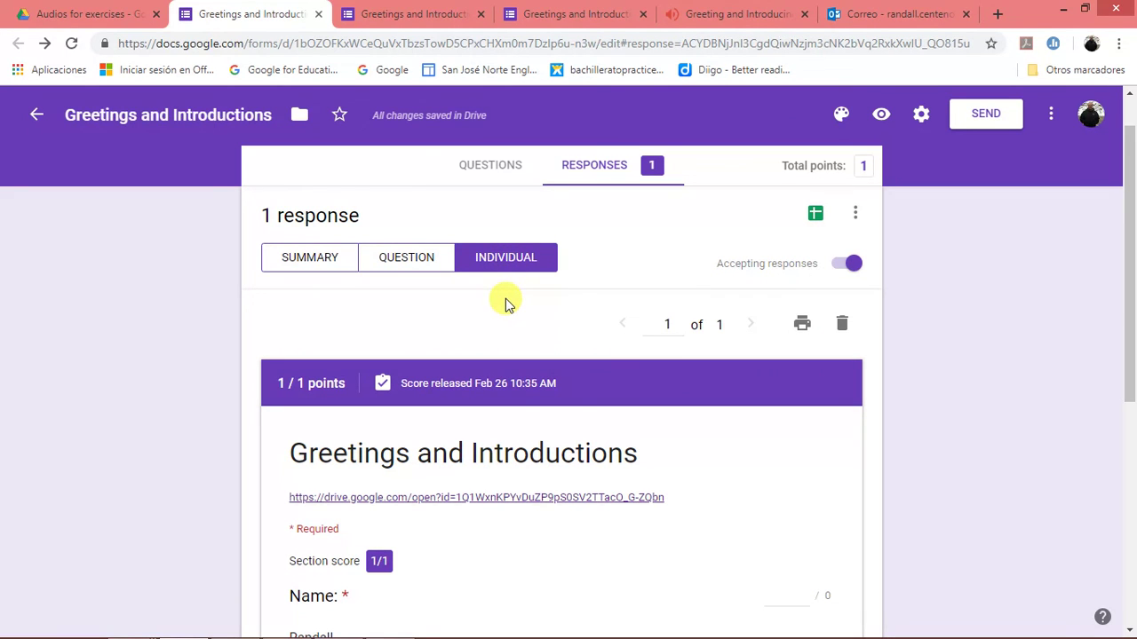
pyautogui.scroll(-4, 505, 302)
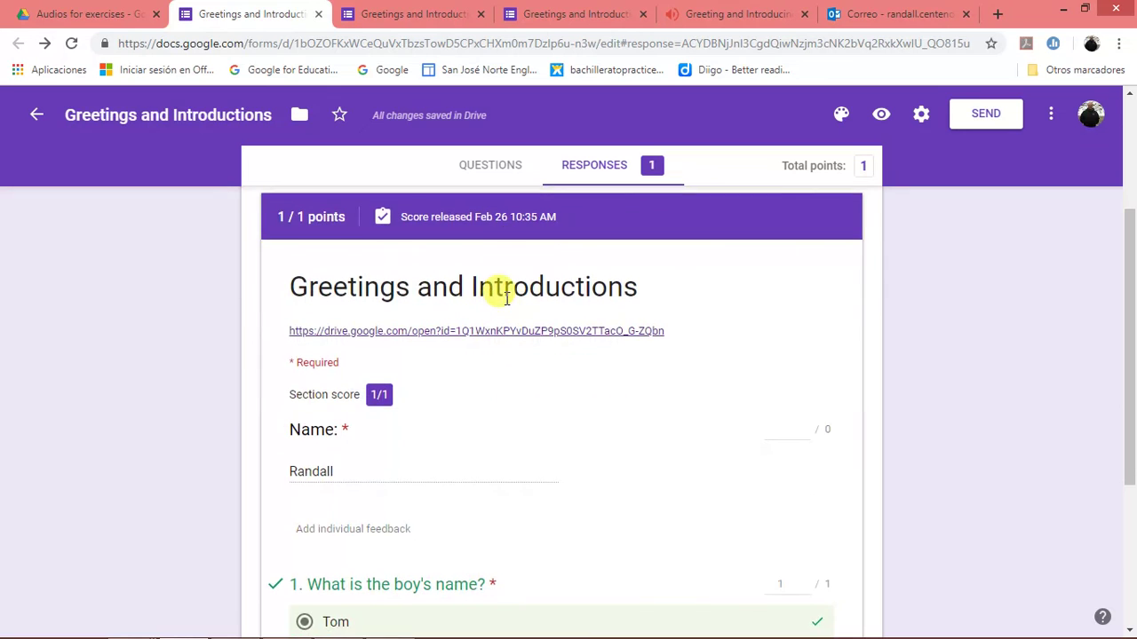
pyautogui.scroll(5, 505, 304)
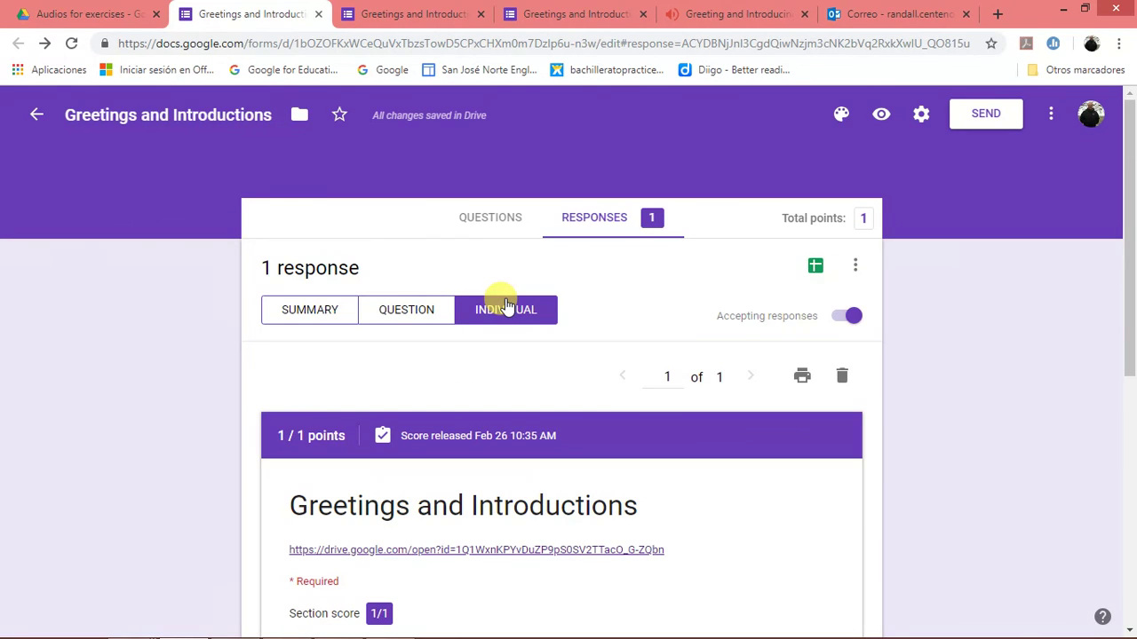